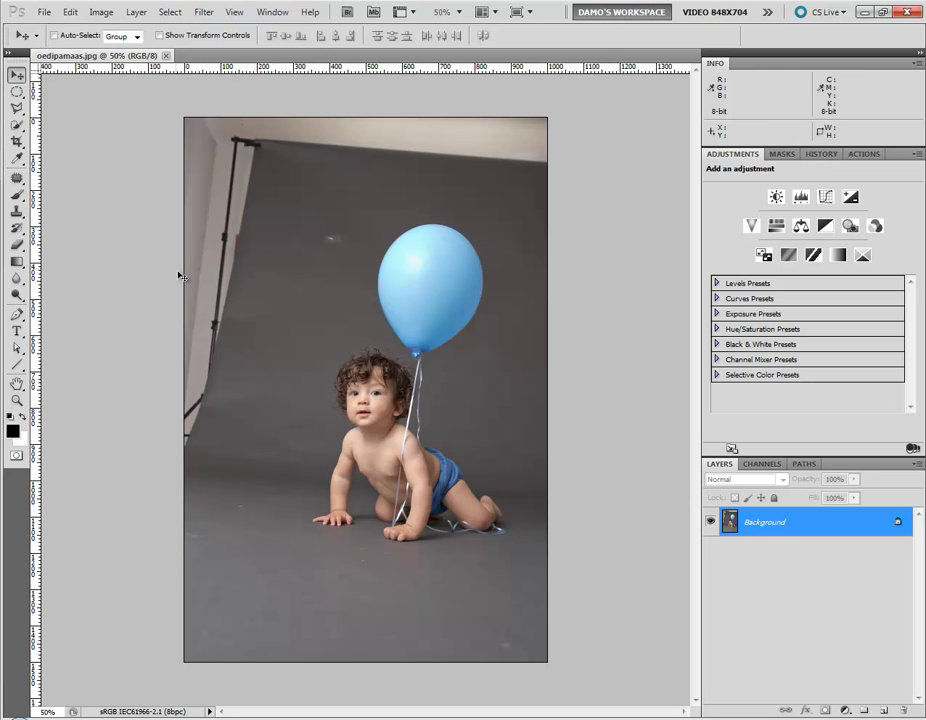
Step: Measure the angle of the line where the backdrop meets the floor with the Ruler tool, across the image's full width
click(19, 159)
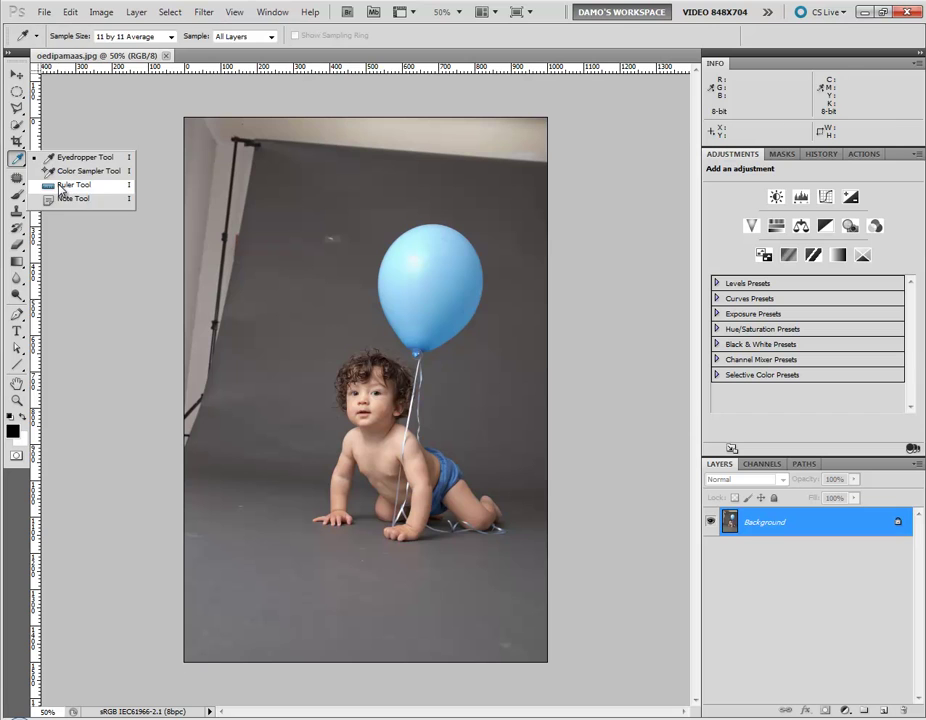
click(62, 185)
drag(159, 468, 688, 513)
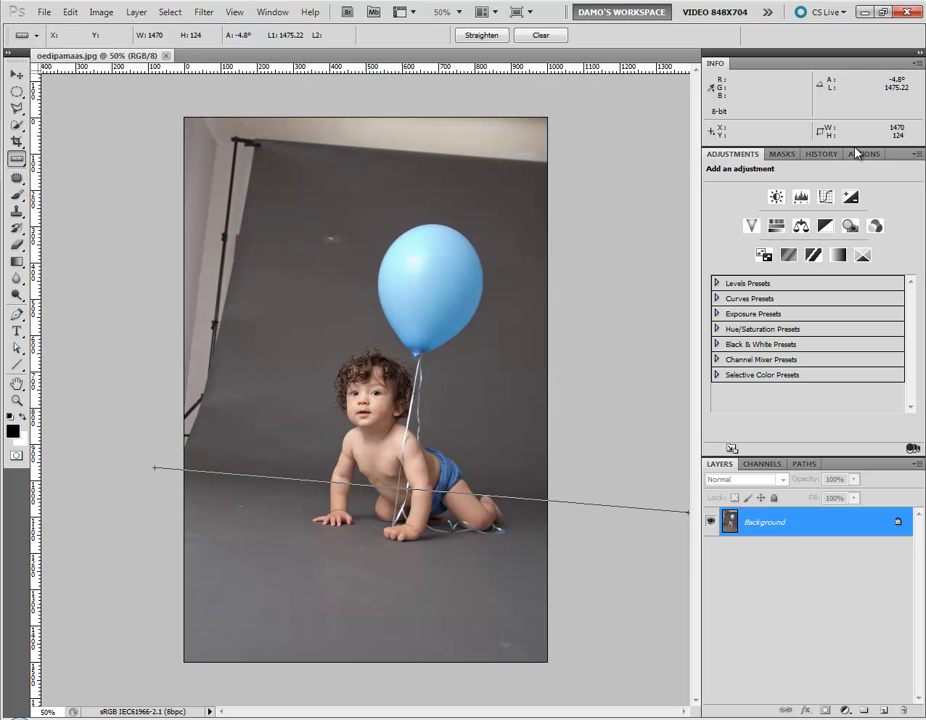
Step: Outline the child and balloon loosely down to the bottom image edge with the Polygonal Lasso, and invert the selection to the background
click(17, 109)
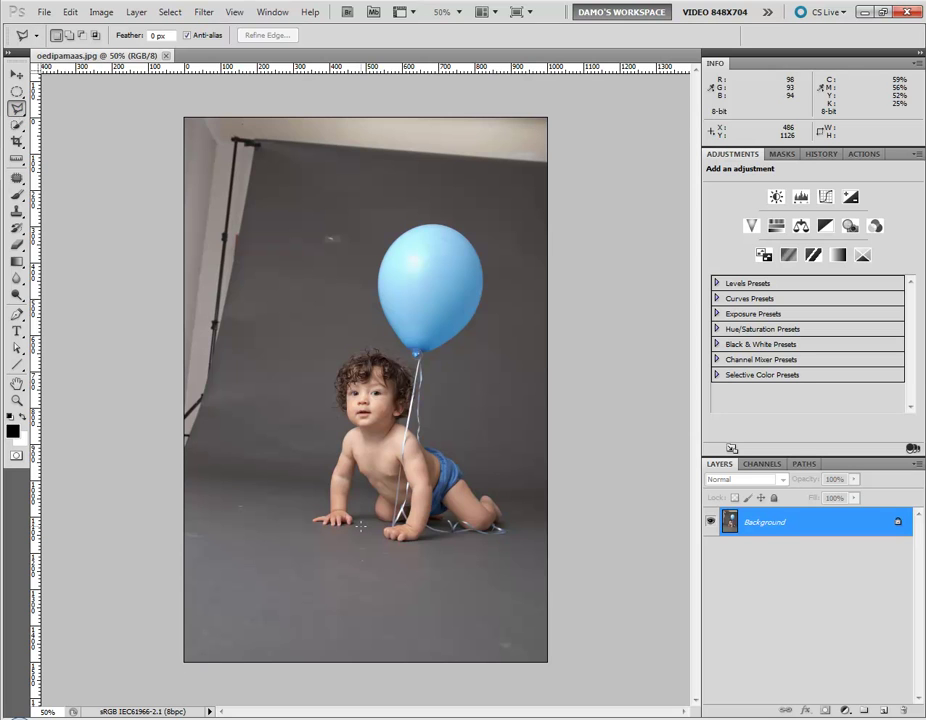
click(362, 686)
click(293, 518)
mouse_move(320, 493)
mouse_down()
mouse_move(318, 340)
mouse_move(356, 330)
mouse_move(362, 256)
mouse_move(377, 232)
mouse_move(413, 206)
mouse_move(470, 204)
mouse_move(496, 246)
mouse_move(497, 315)
mouse_move(487, 346)
mouse_move(450, 375)
mouse_move(440, 412)
mouse_move(522, 512)
mouse_move(438, 674)
mouse_move(575, 688)
mouse_move(366, 683)
mouse_move(599, 684)
mouse_move(610, 145)
mouse_move(558, 93)
mouse_move(140, 89)
mouse_move(136, 680)
mouse_move(342, 705)
mouse_move(364, 684)
mouse_up()
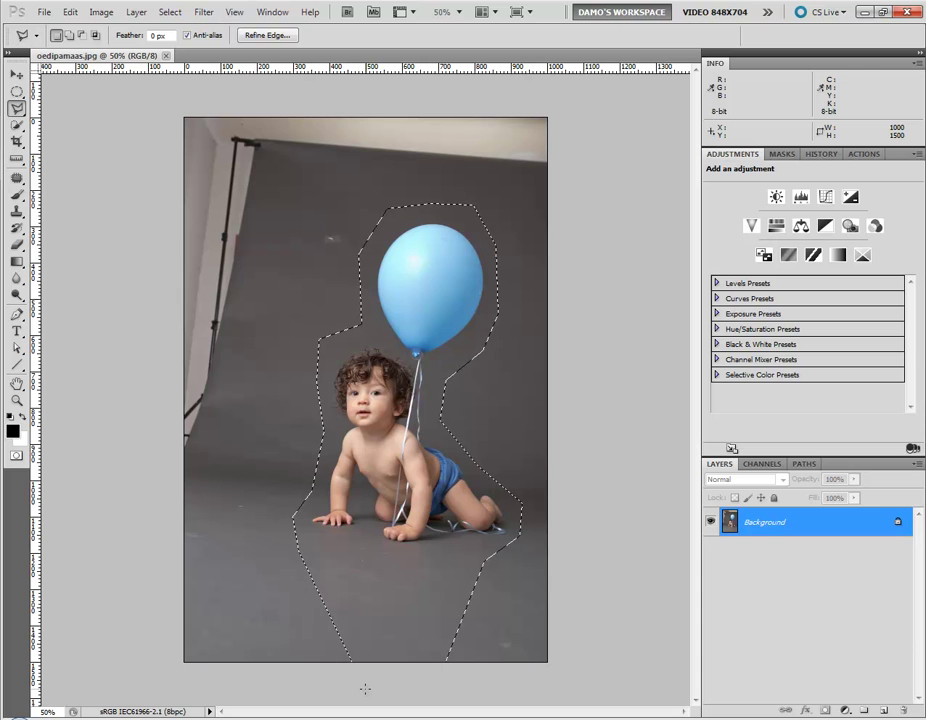
Step: Add a gradient fill layer over the selected background using the Yellow, Violet, Orange, Blue preset
click(843, 710)
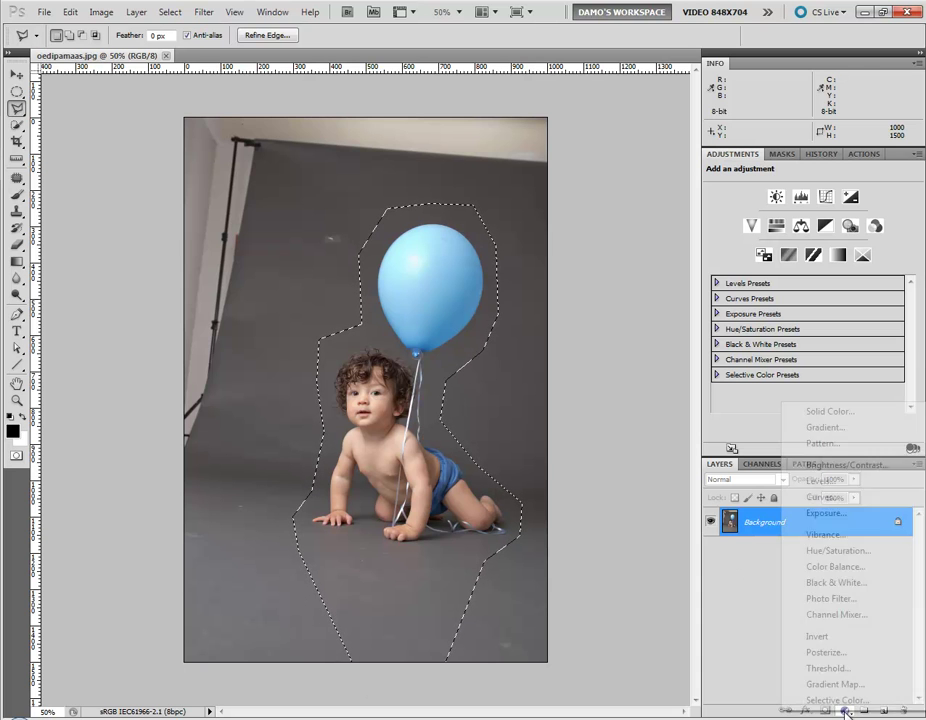
click(837, 428)
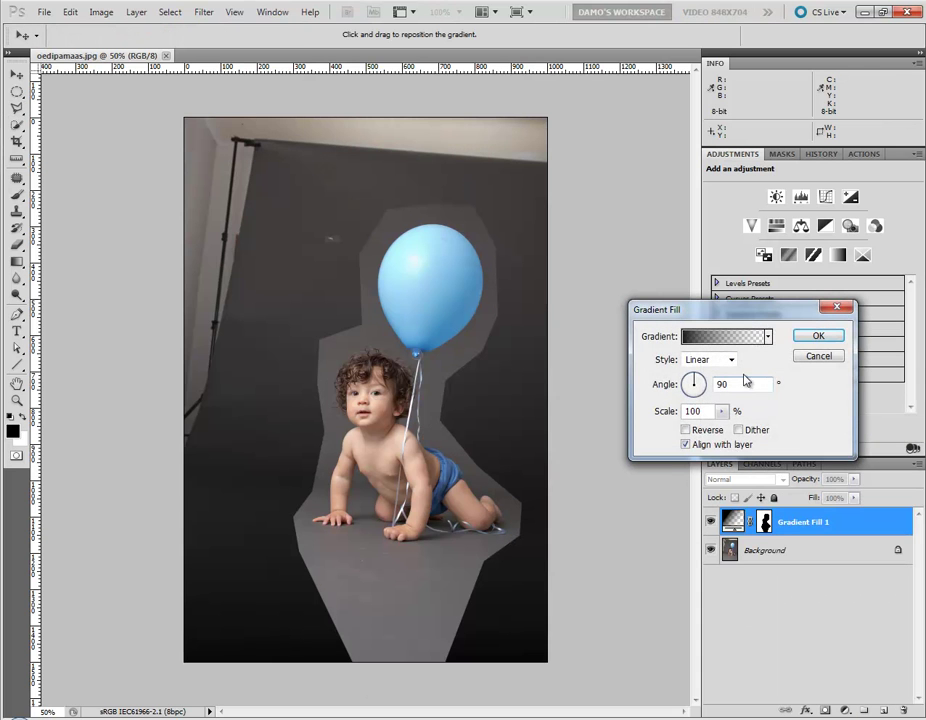
click(727, 338)
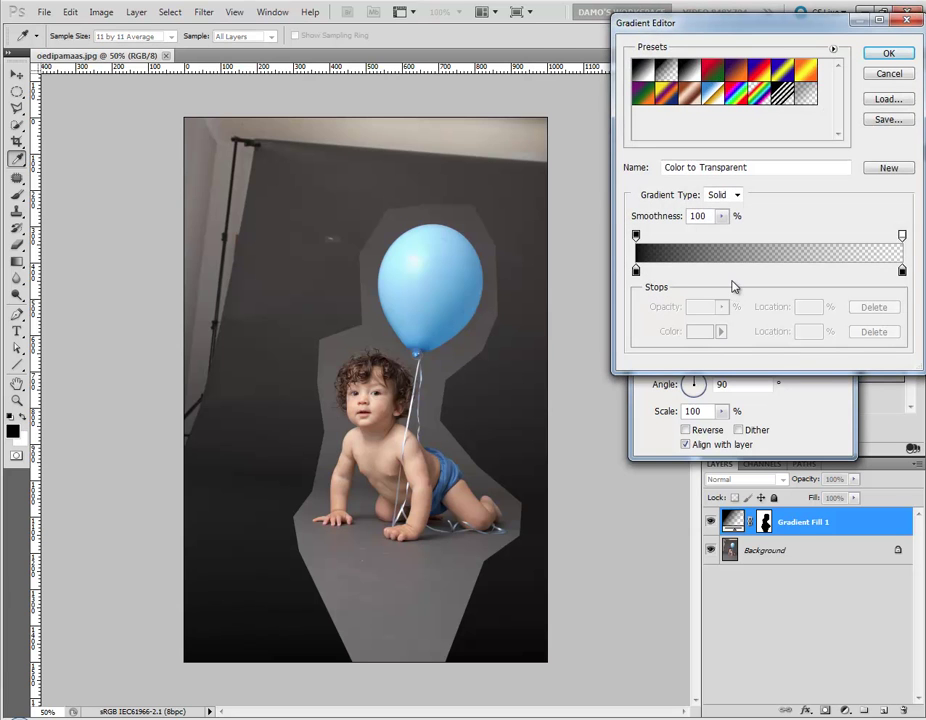
click(664, 94)
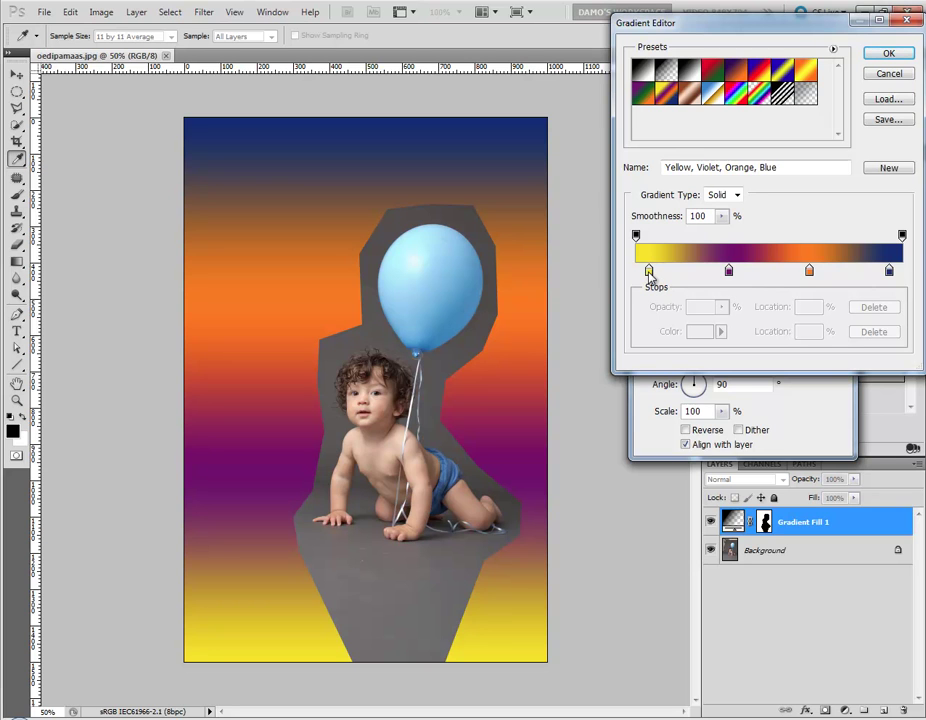
Step: Move the gradient's yellow stop to 0% and its blue stop to 100%, and accept the gradient
drag(649, 272, 635, 271)
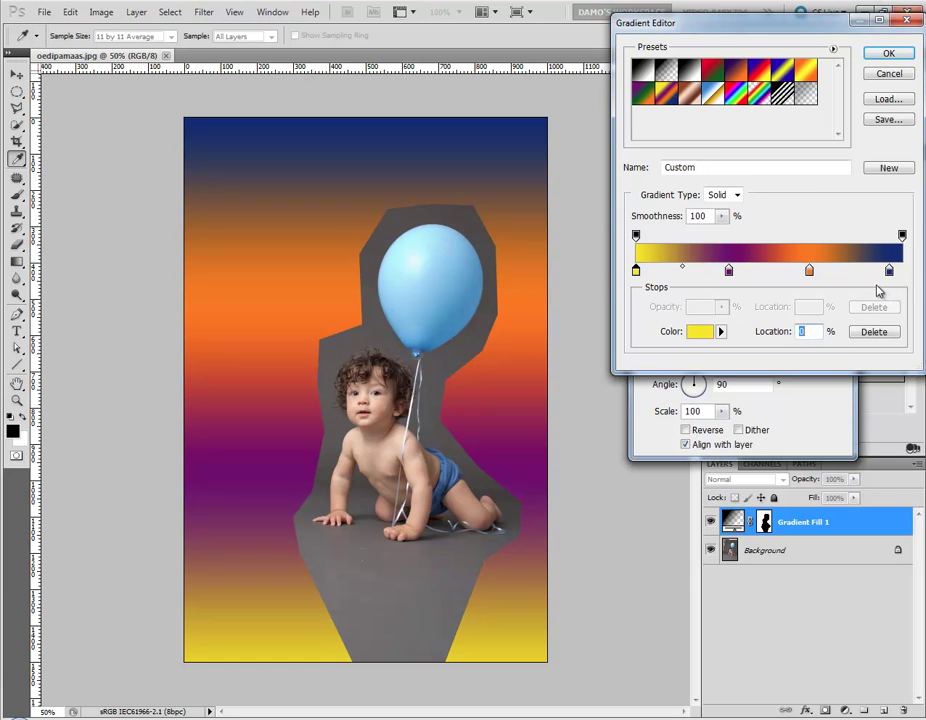
drag(889, 271, 902, 271)
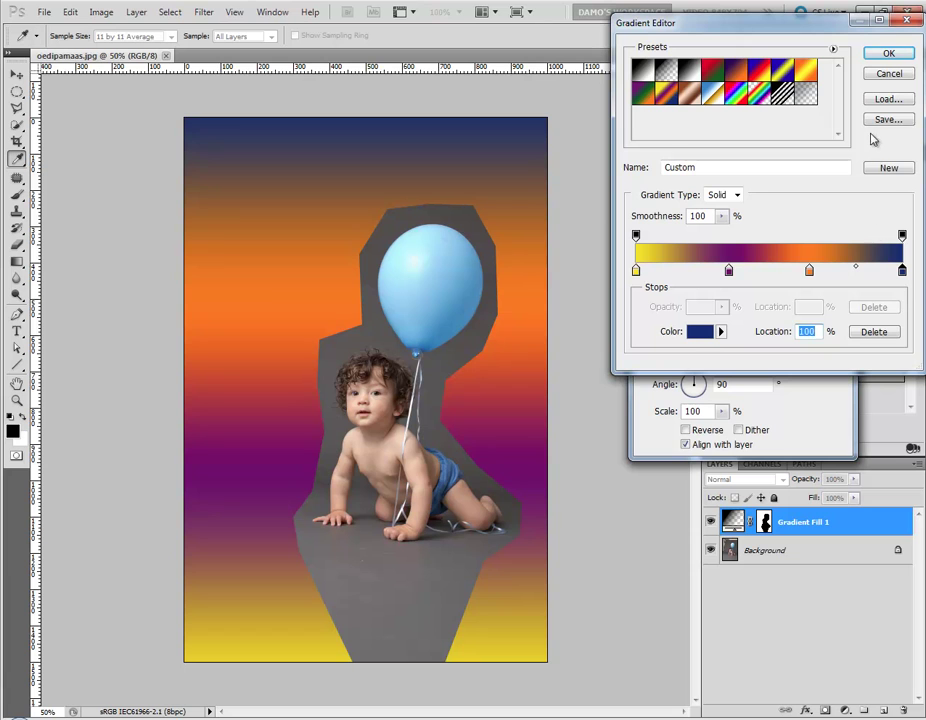
click(889, 55)
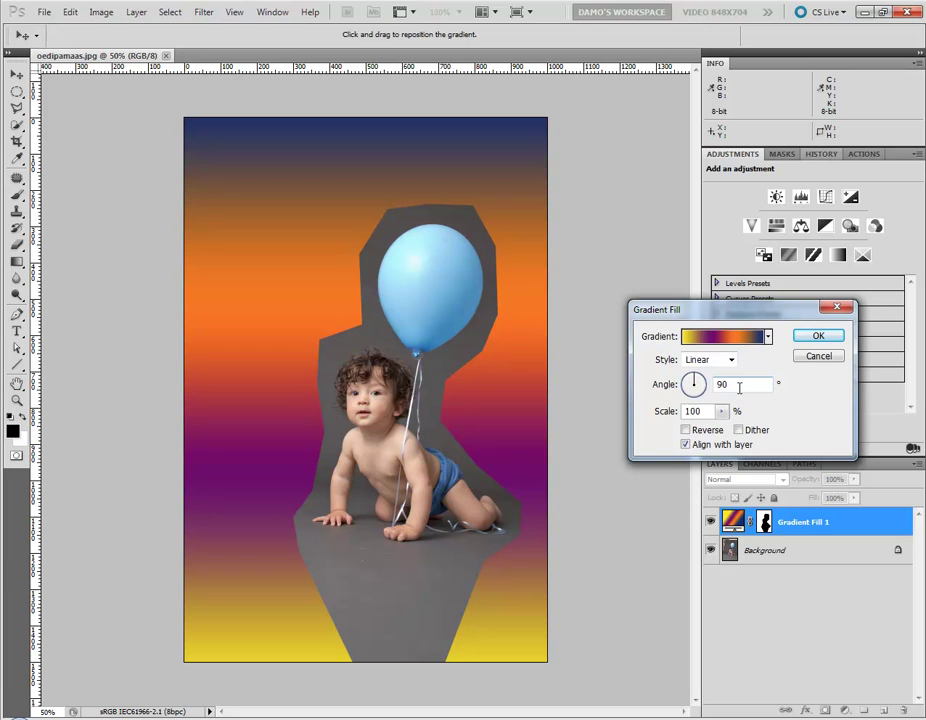
Step: Set the gradient fill's angle to 85.2°, enable dithering and disable alignment with the layer
drag(735, 384, 700, 389)
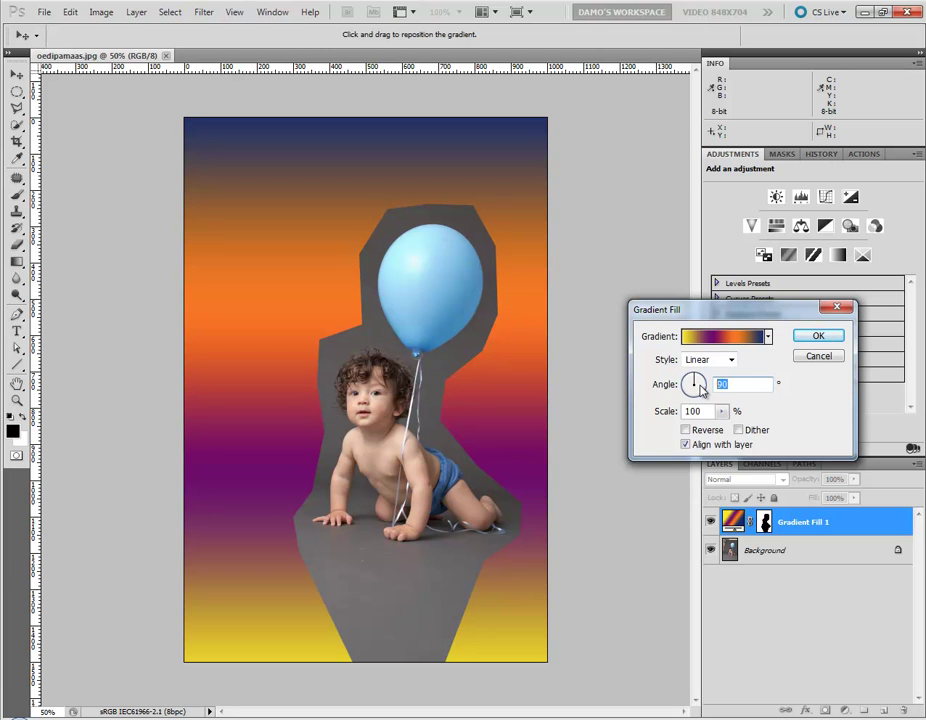
text(85.2)
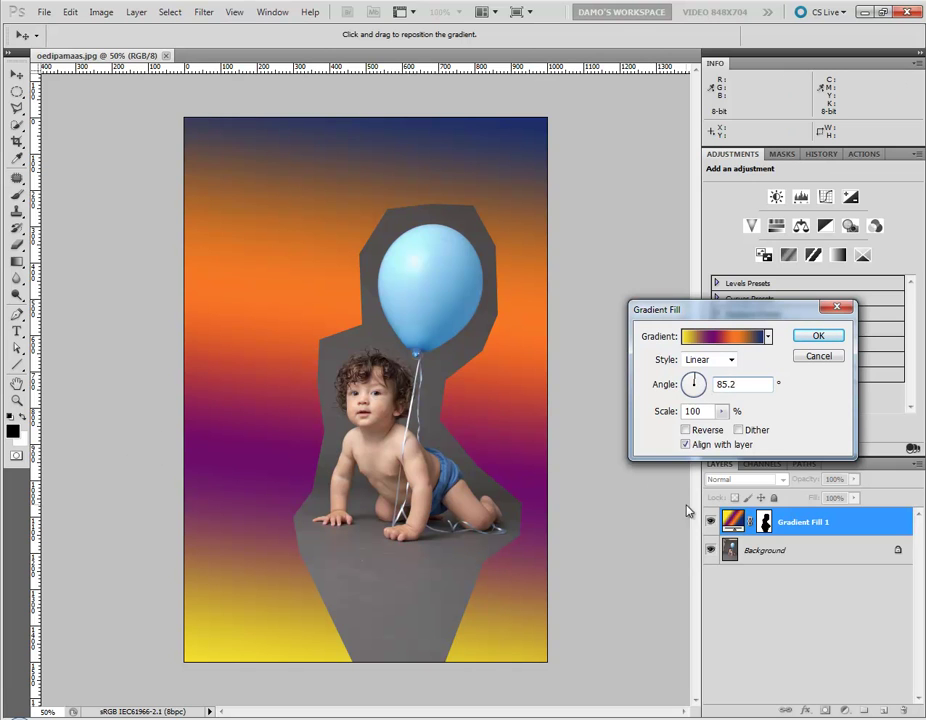
click(738, 430)
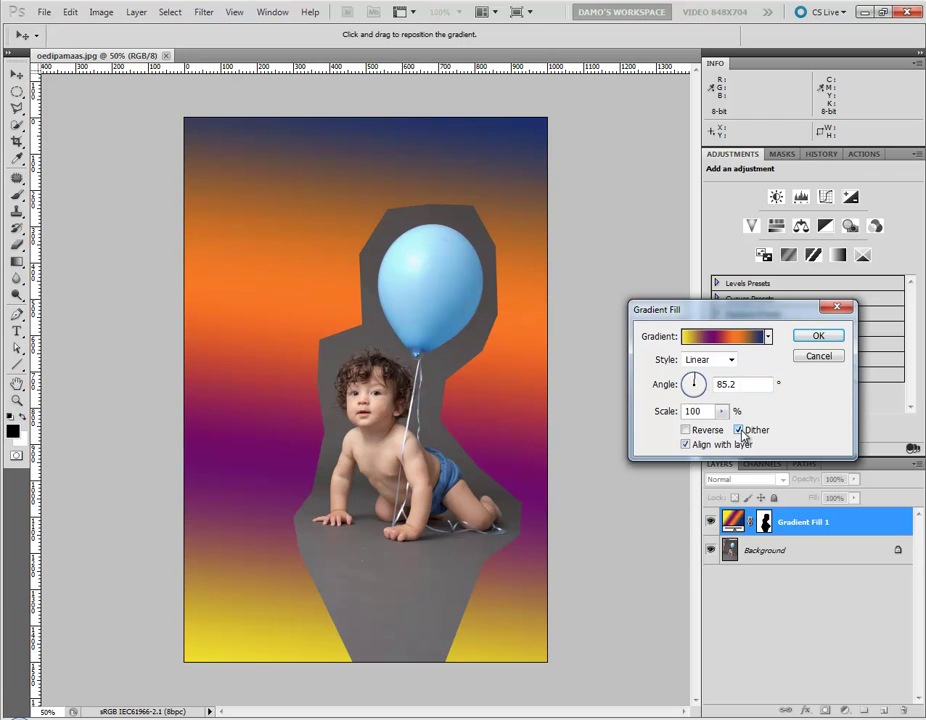
click(686, 445)
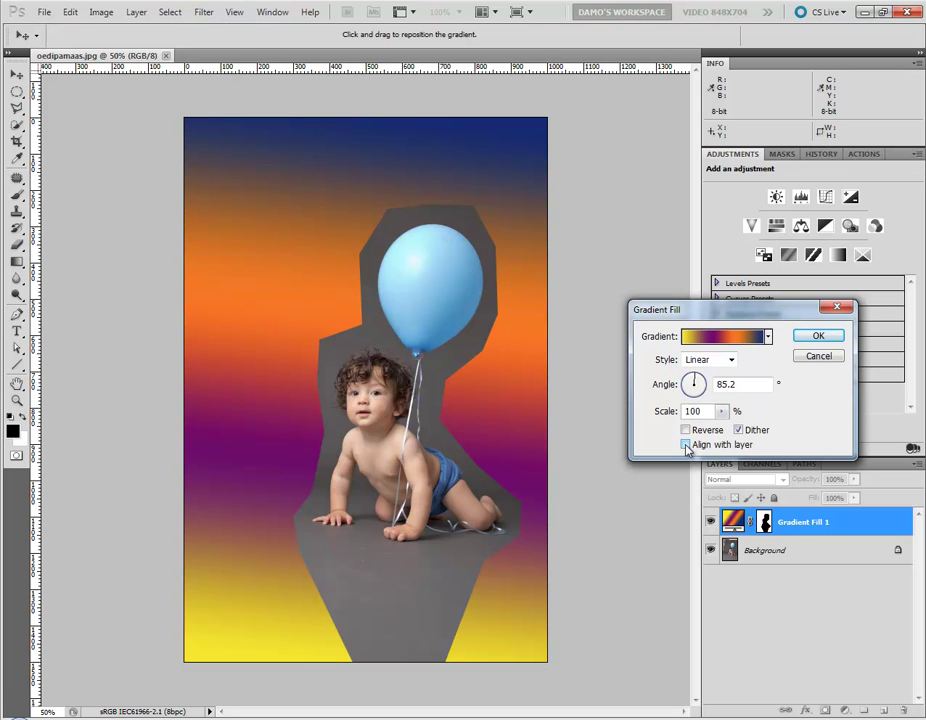
Step: Recolour the blue, orange, violet and yellow gradient stops with greys sampled from the photo's backdrop at matching heights
click(722, 336)
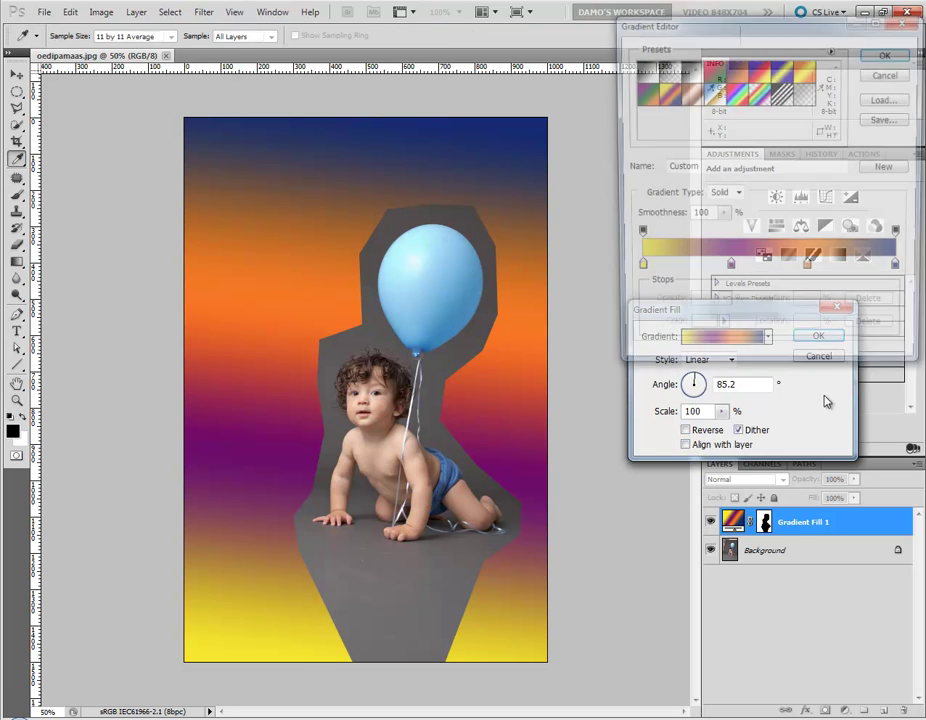
drag(750, 10, 745, 70)
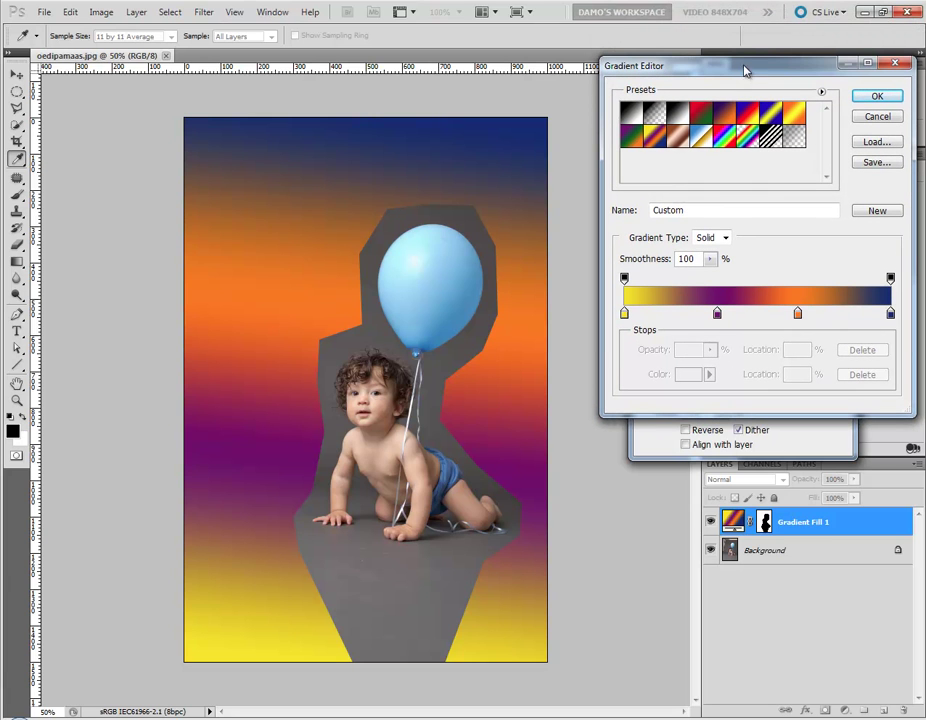
click(891, 314)
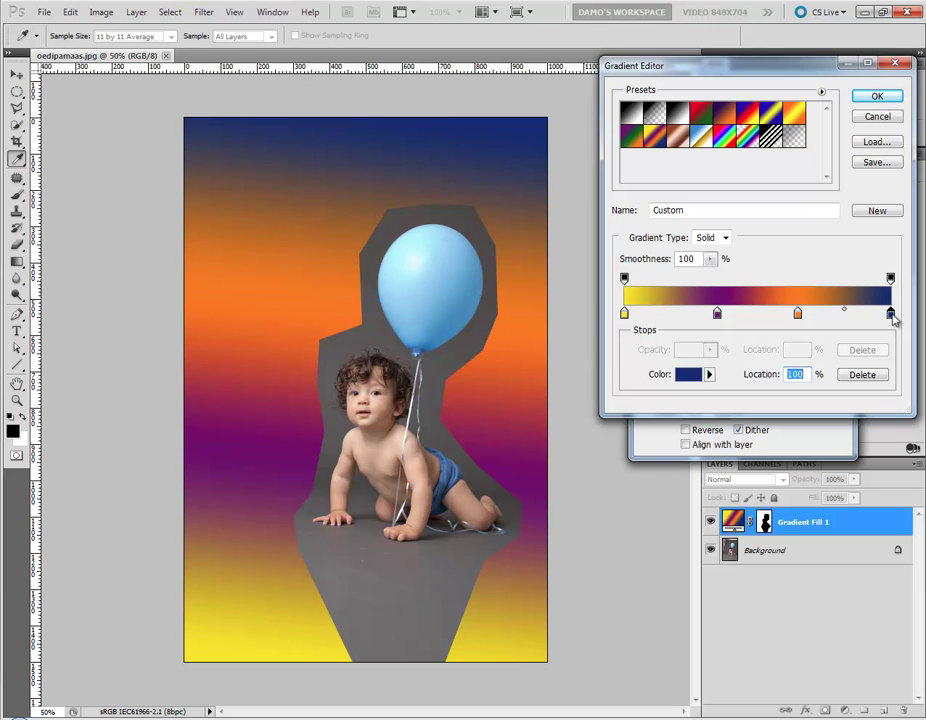
click(446, 213)
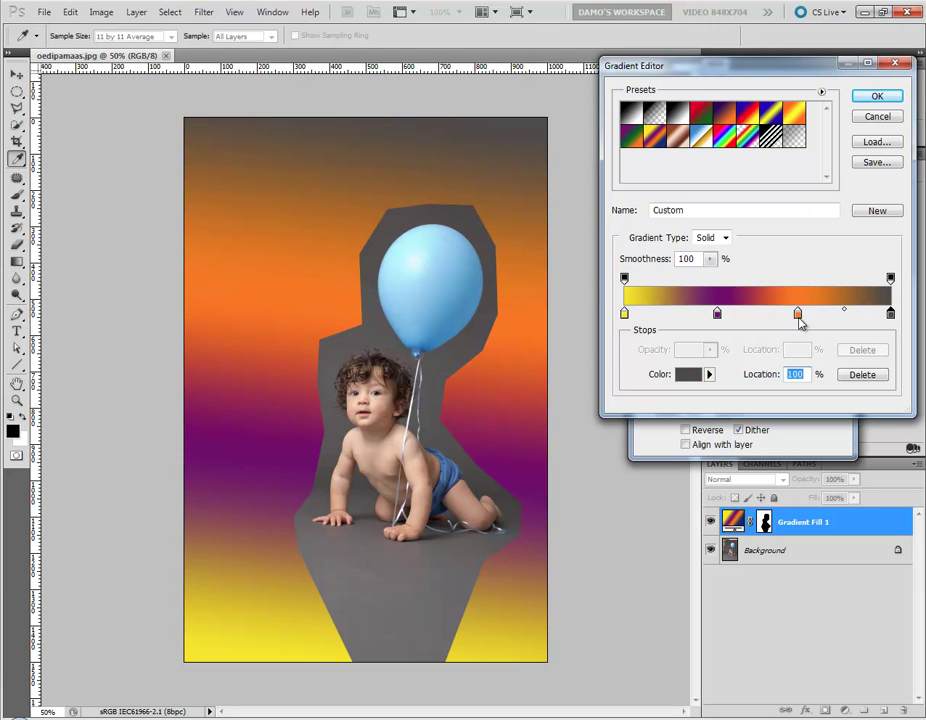
click(797, 314)
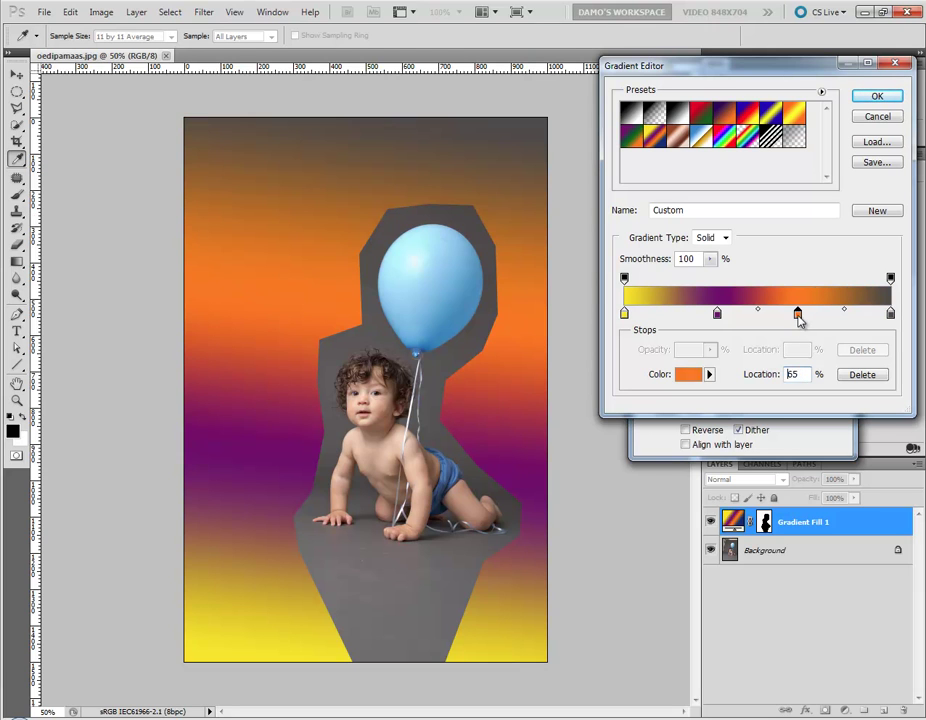
click(368, 295)
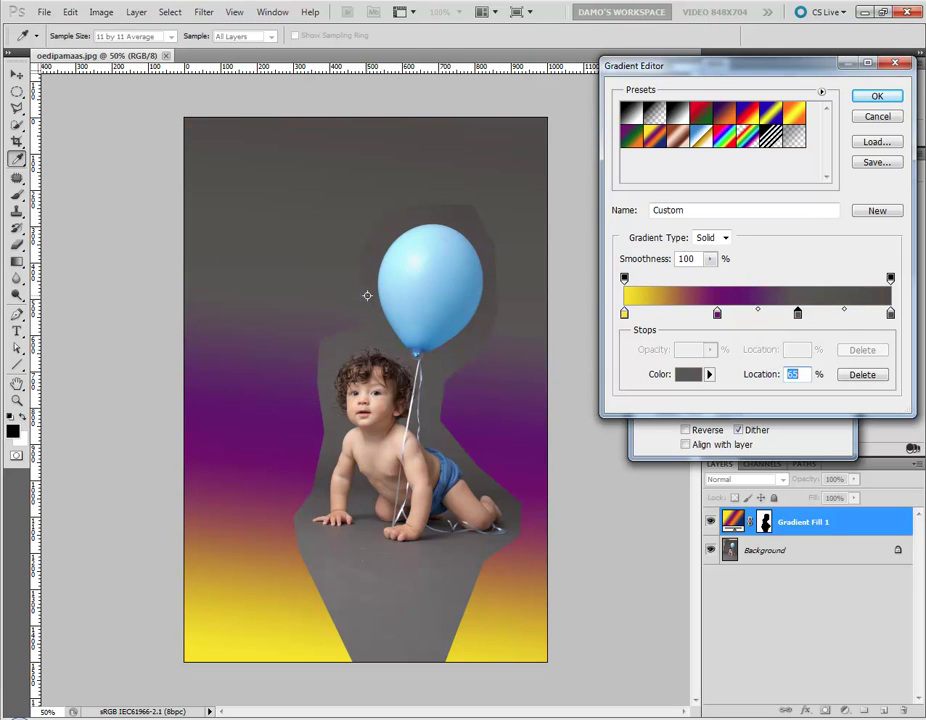
click(717, 313)
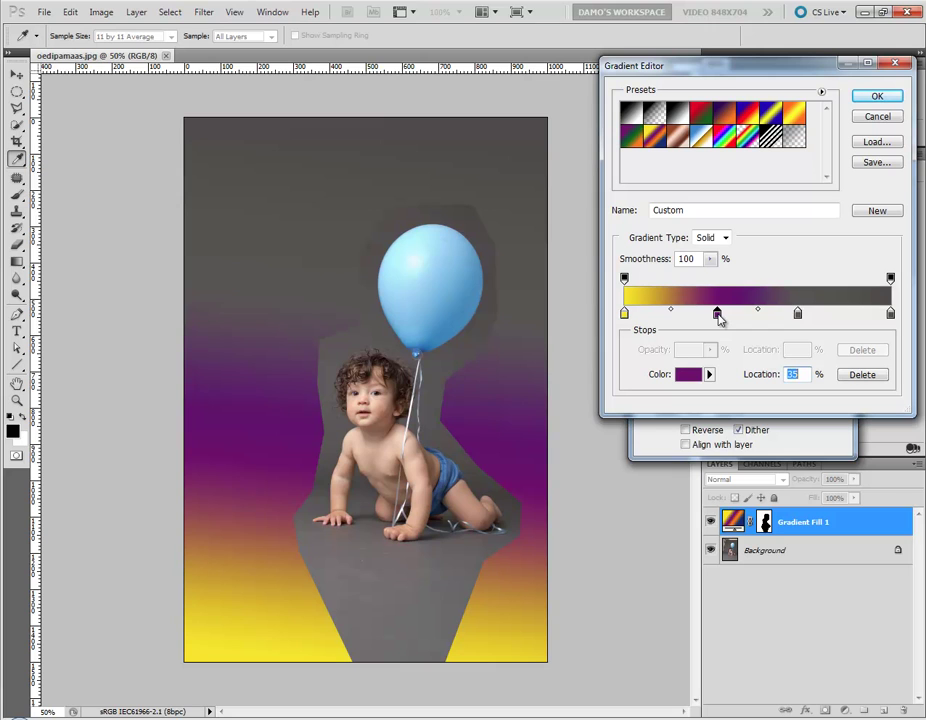
click(330, 437)
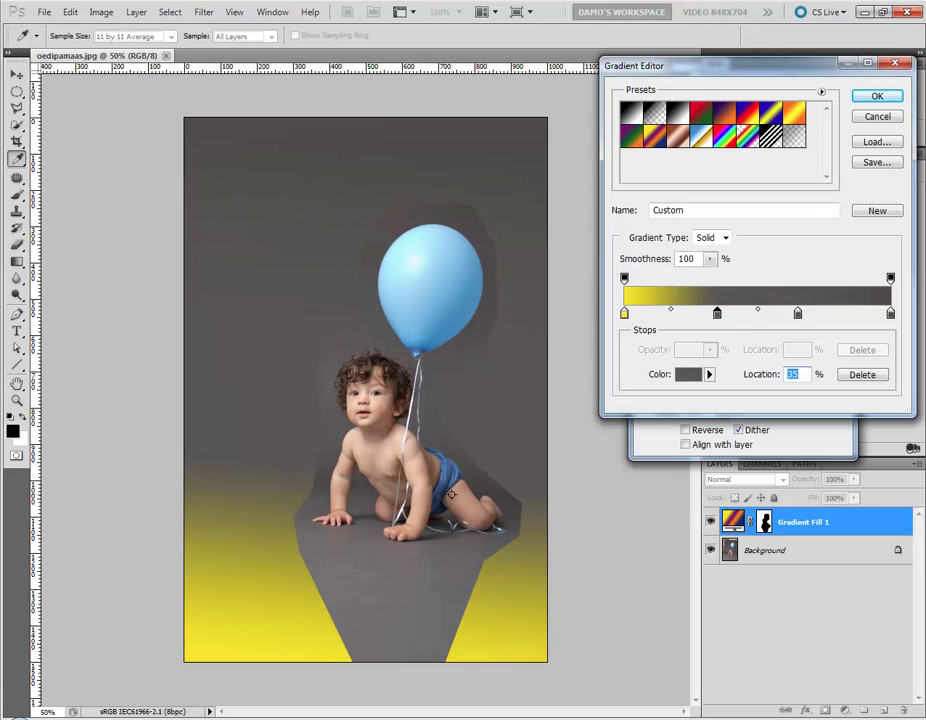
click(624, 313)
click(359, 655)
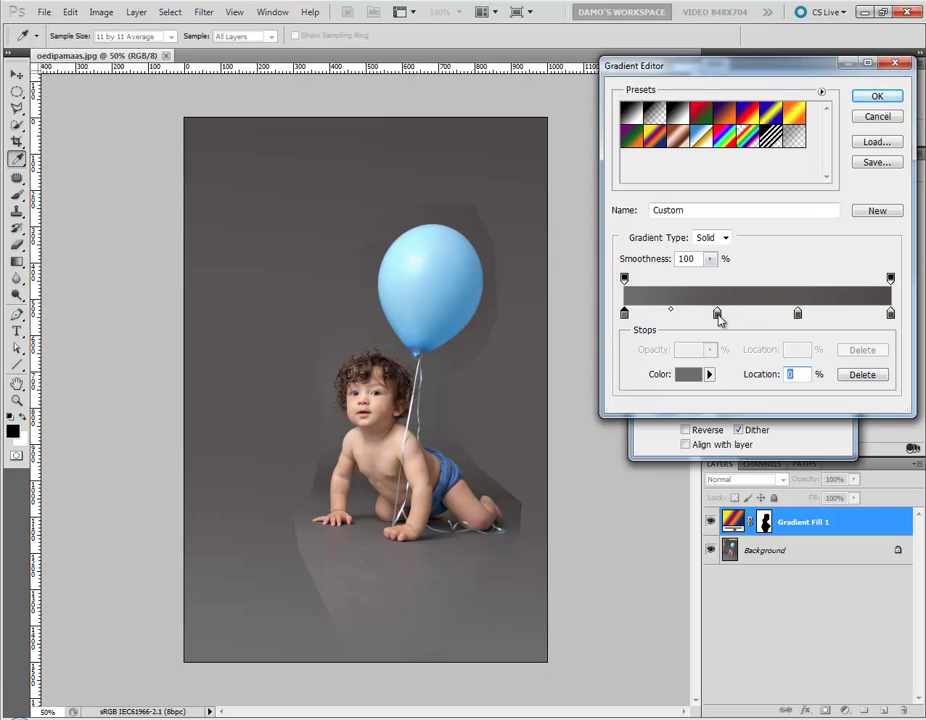
Step: Shift the 35% colour stop slightly toward the gradient's start and give it a darker backdrop grey
drag(718, 316, 702, 318)
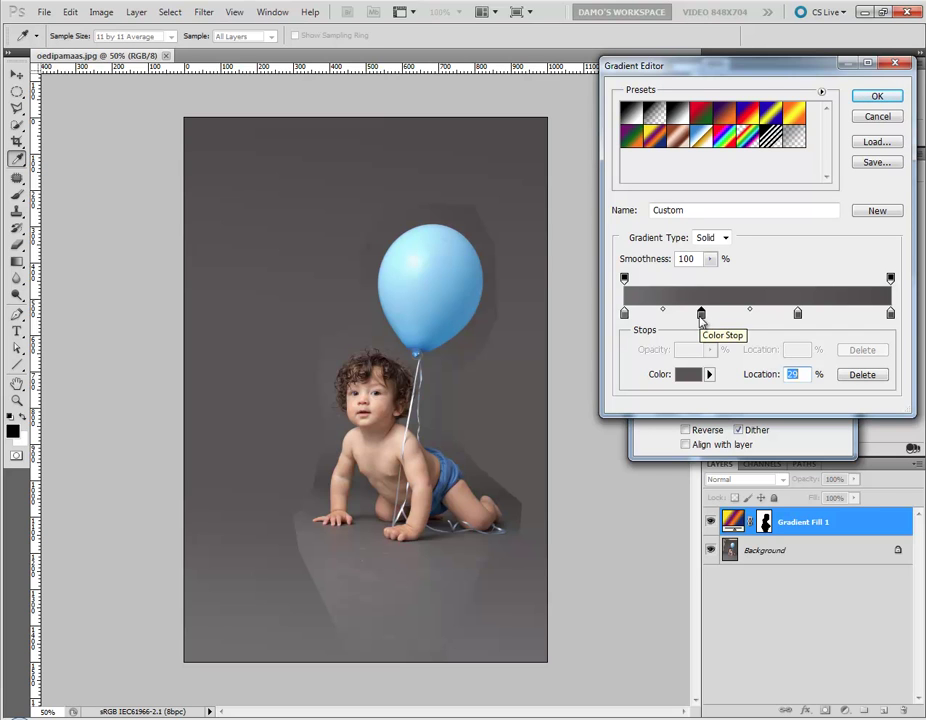
mouse_move(701, 316)
mouse_down()
mouse_move(676, 323)
mouse_move(698, 318)
mouse_up()
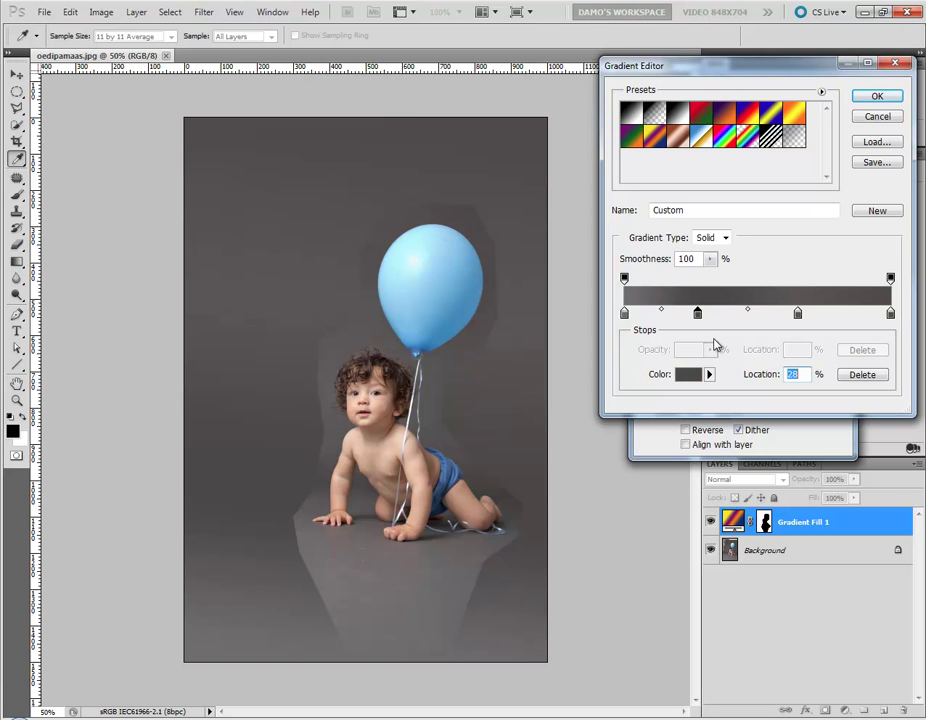
drag(698, 316, 710, 317)
Step: Add colour stops at 24%, 38% and 48% with greys matching the adjacent original backdrop
click(688, 313)
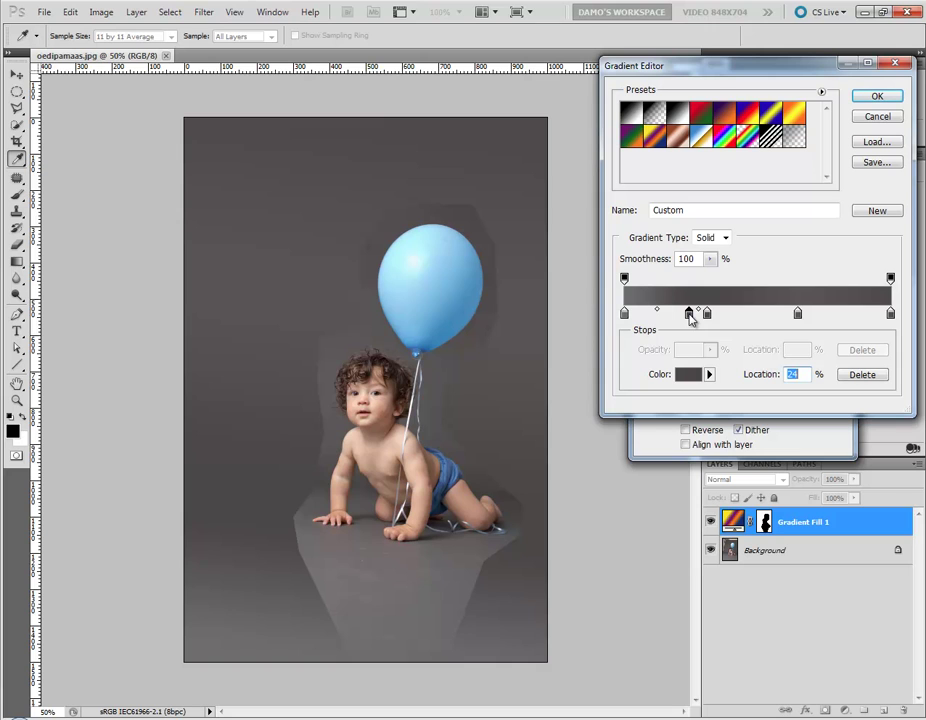
click(314, 510)
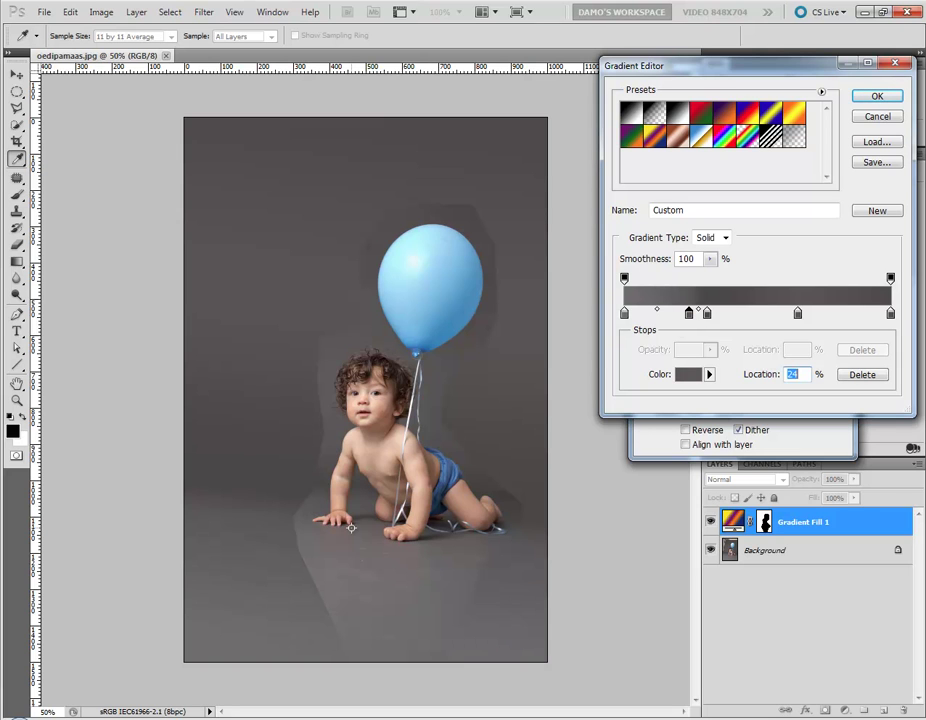
click(725, 314)
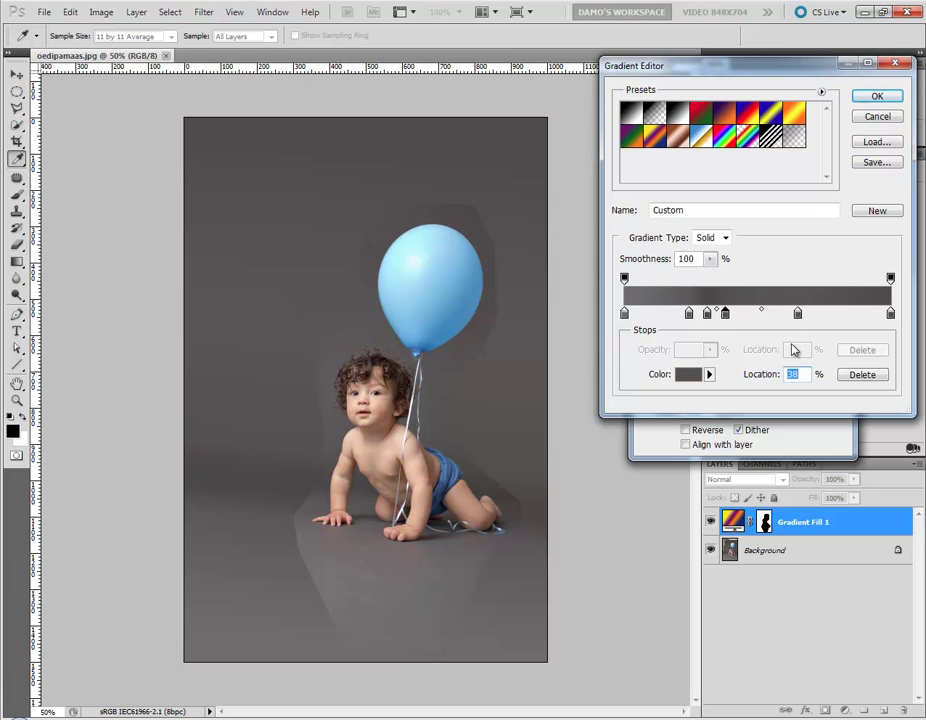
click(752, 313)
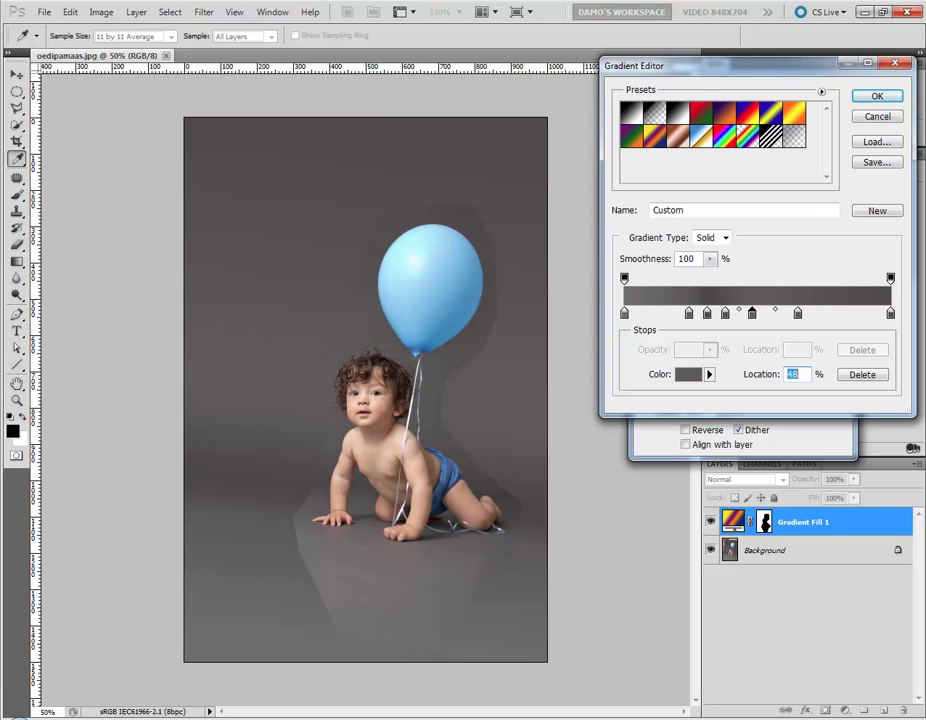
Step: Darken the gradient's 100% colour stop to a brightness of 27%
click(890, 314)
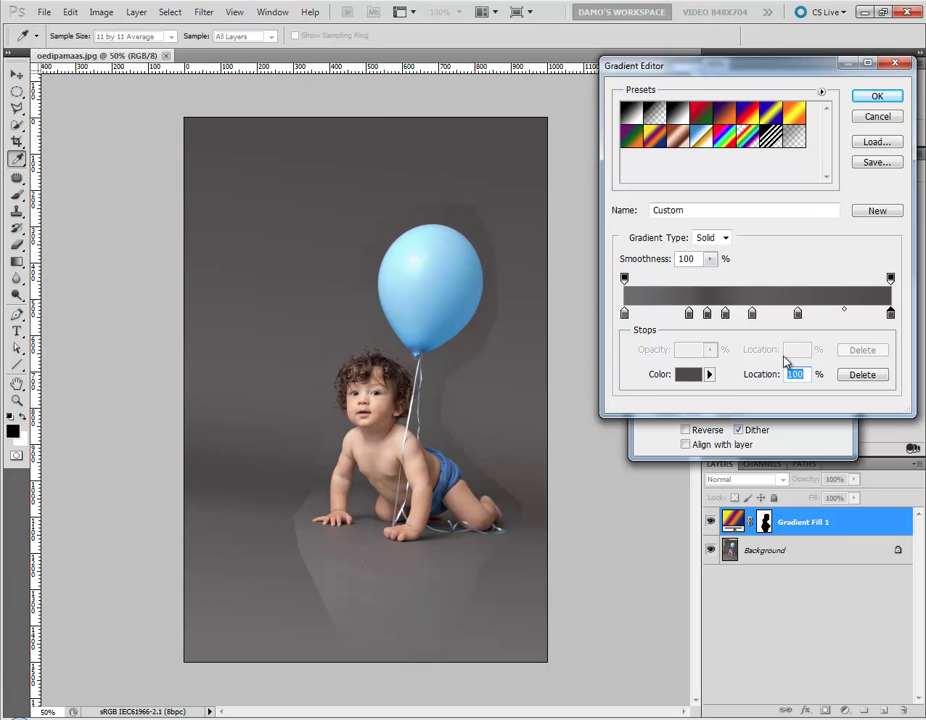
click(688, 374)
click(692, 536)
key(Down)
key(Down)
key(Down)
key(Down)
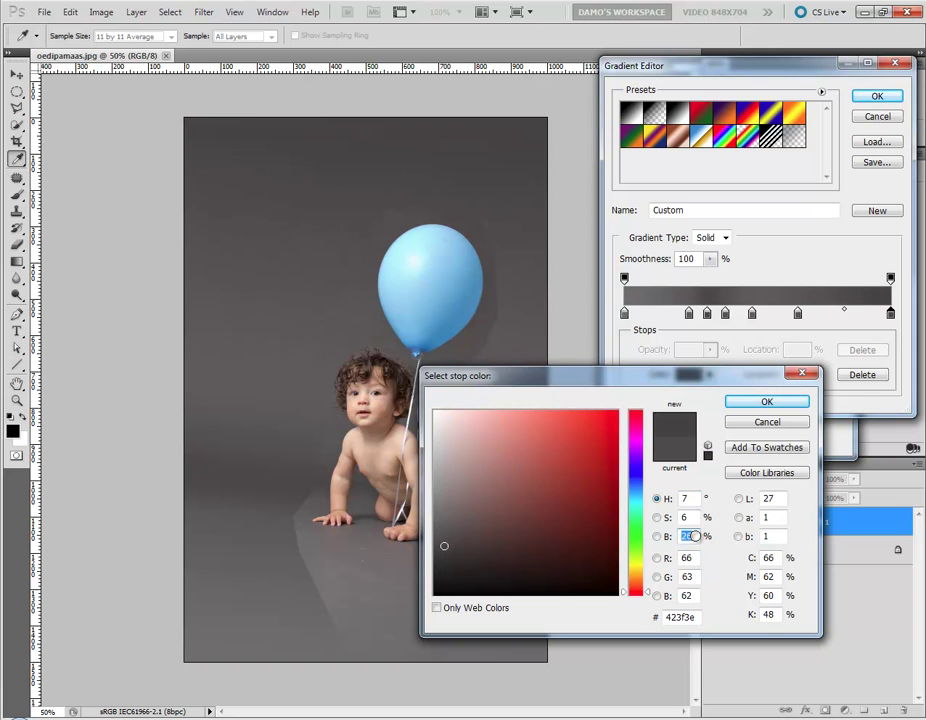
key(Up)
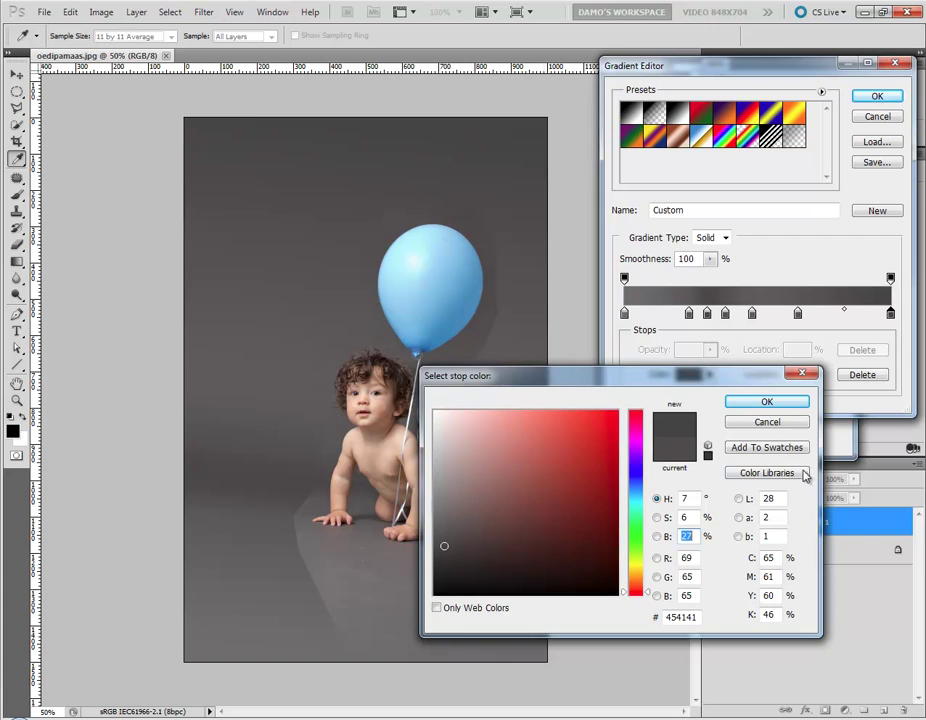
click(767, 403)
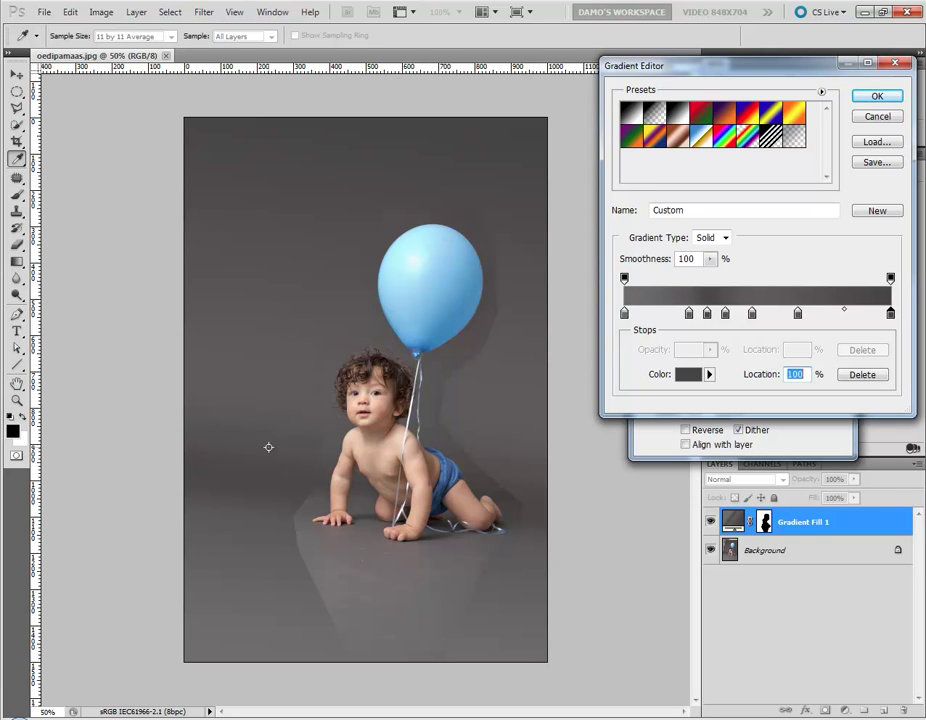
Step: Move the gradient's 24% colour stop to the 27% location
click(688, 314)
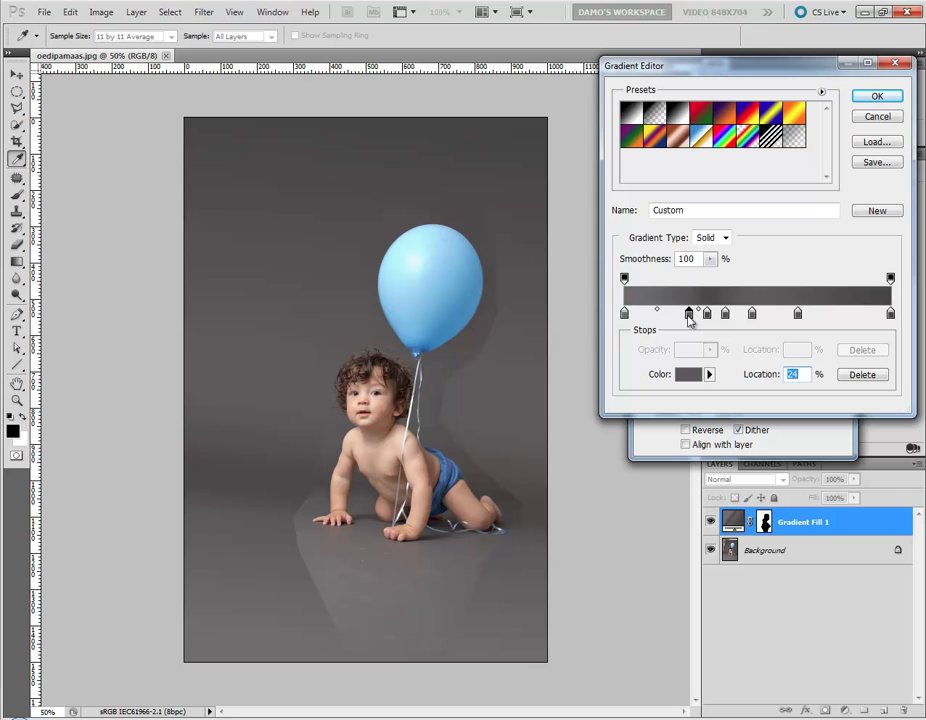
key(Up)
key(Down)
key(Down)
key(Up)
key(Up)
key(Up)
key(Up)
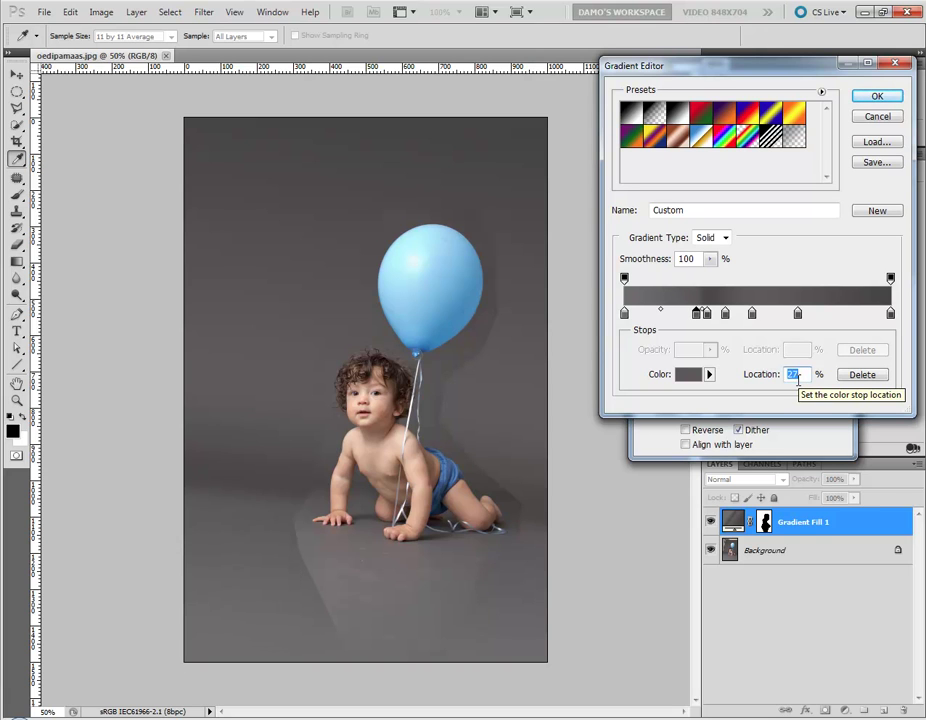
Step: Move the 38% colour stop to 37% and the 27% stop to 28%, keeping the edited gradient
click(725, 313)
key(Down)
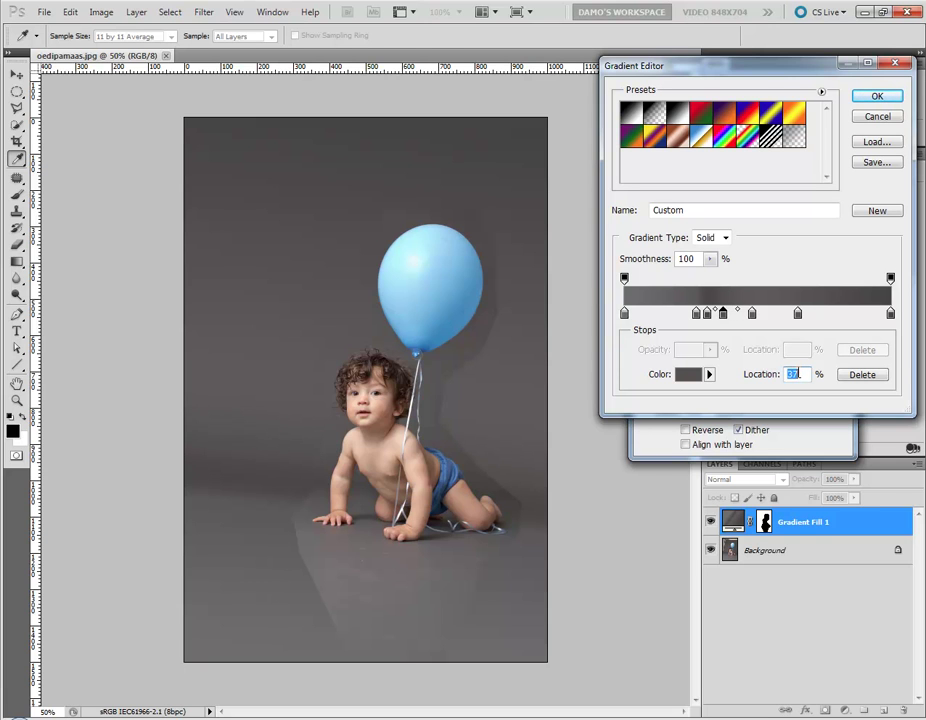
key(Up)
key(Down)
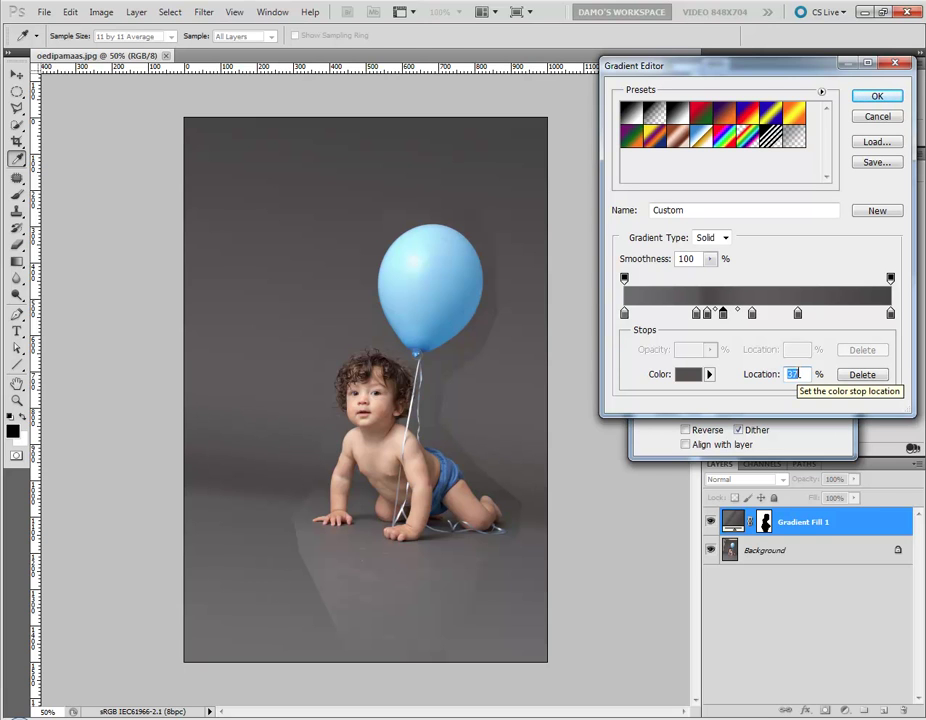
click(697, 313)
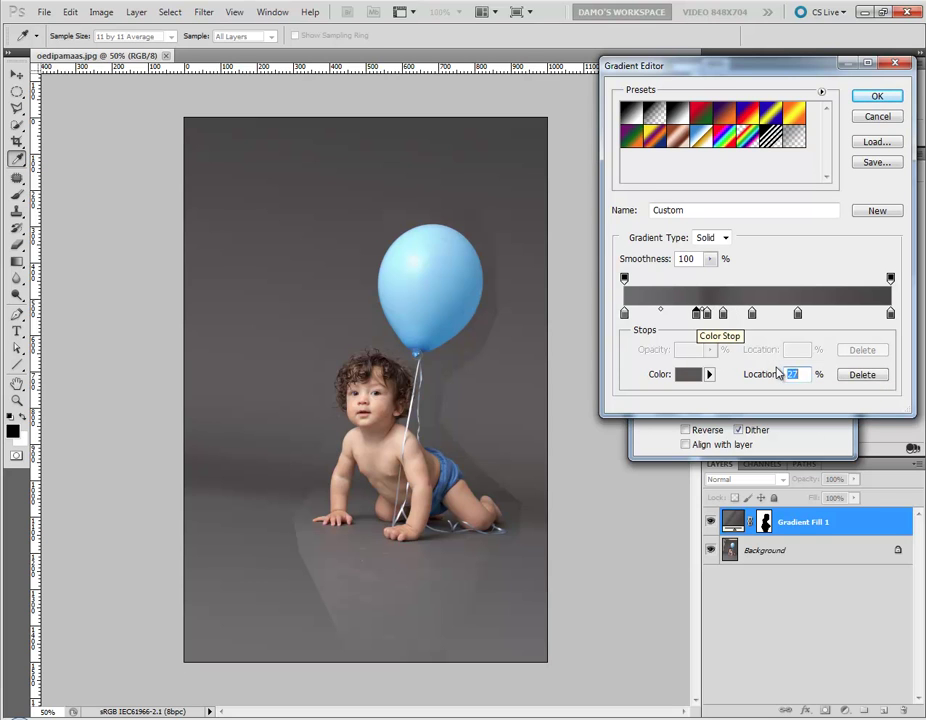
key(Up)
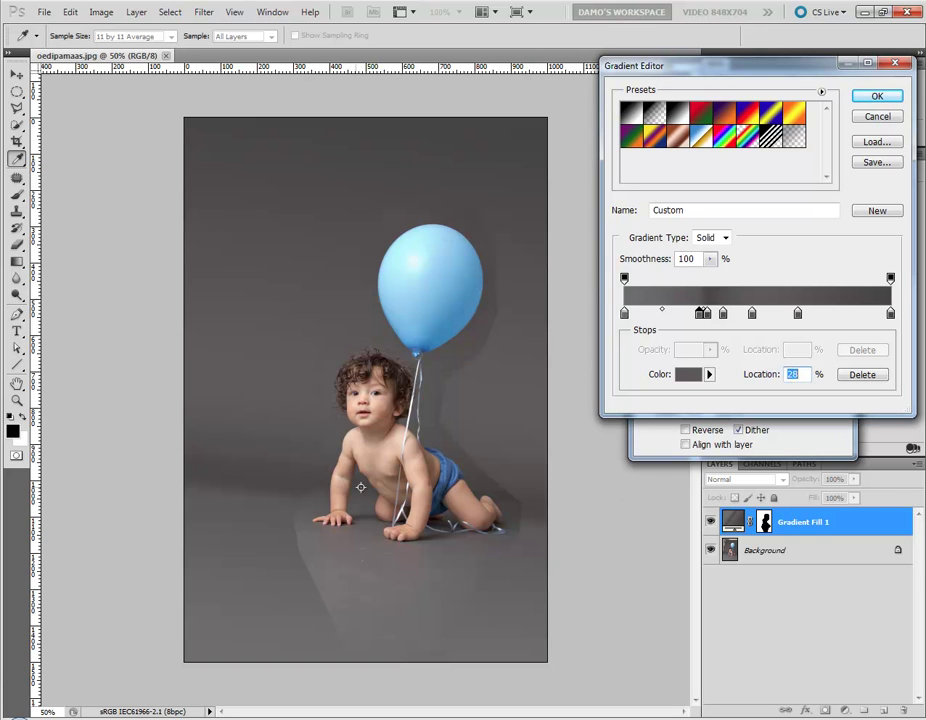
click(878, 97)
Step: Set the gradient fill's angle to 86°
click(748, 383)
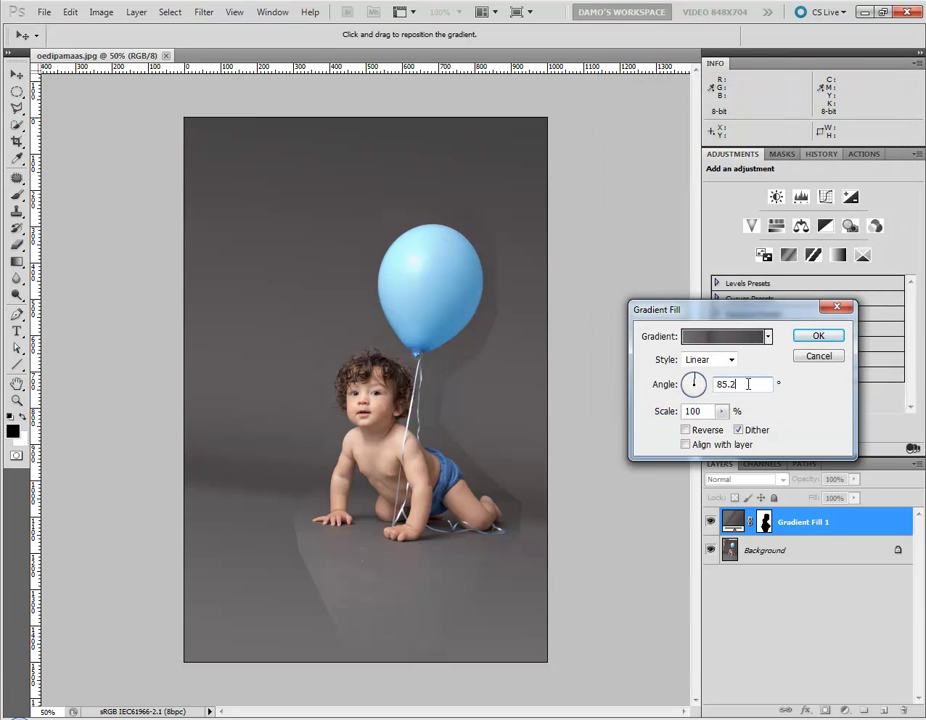
text(5)
double_click(748, 383)
text(86)
Step: Reopen the gradient for editing and move its 31% colour stop to 33% and its 37% stop to 36%
click(709, 337)
click(706, 313)
double_click(800, 374)
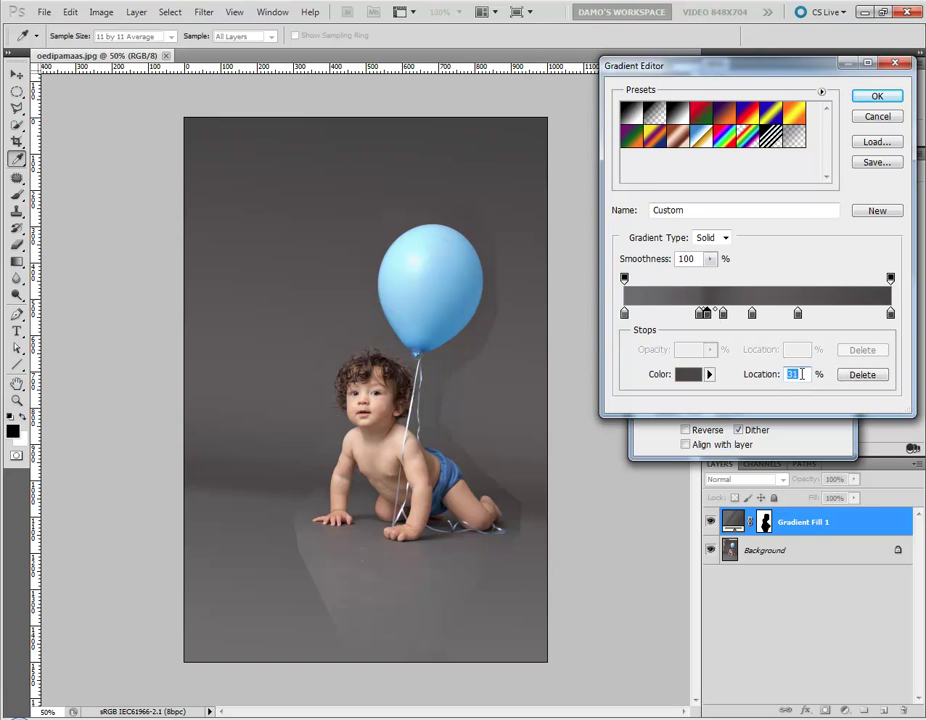
key(Up)
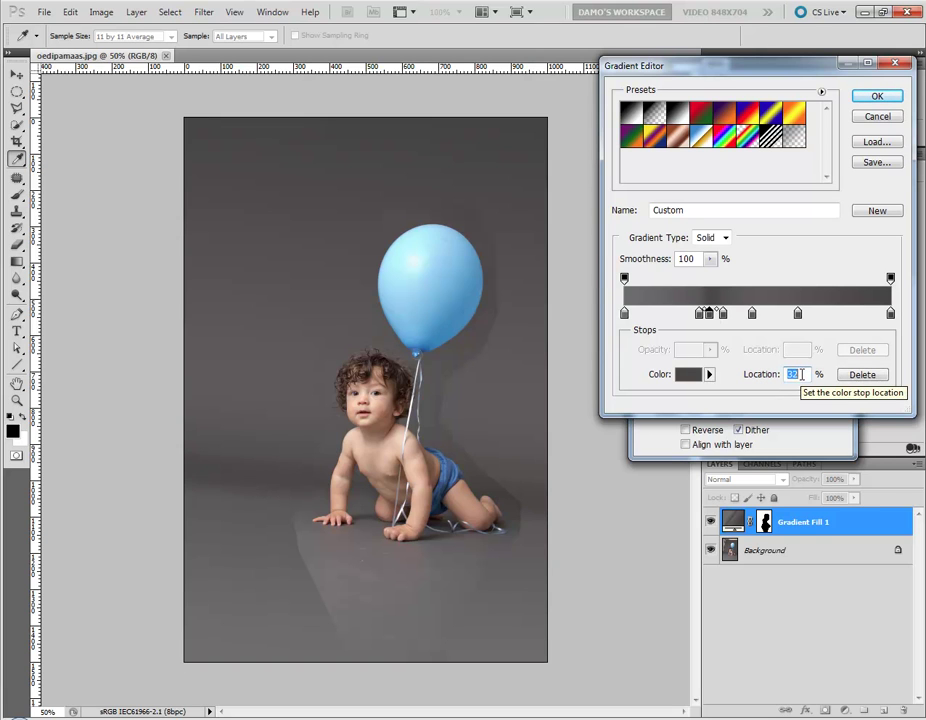
key(Up)
key(Up)
key(Up)
key(Up)
key(Up)
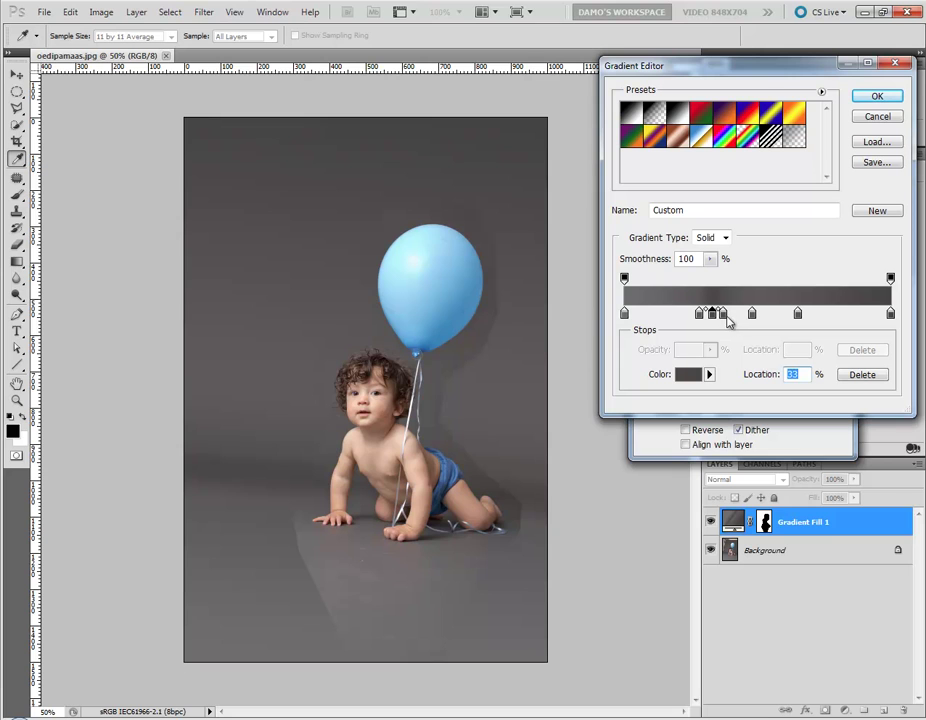
key(Up)
key(Down)
key(Down)
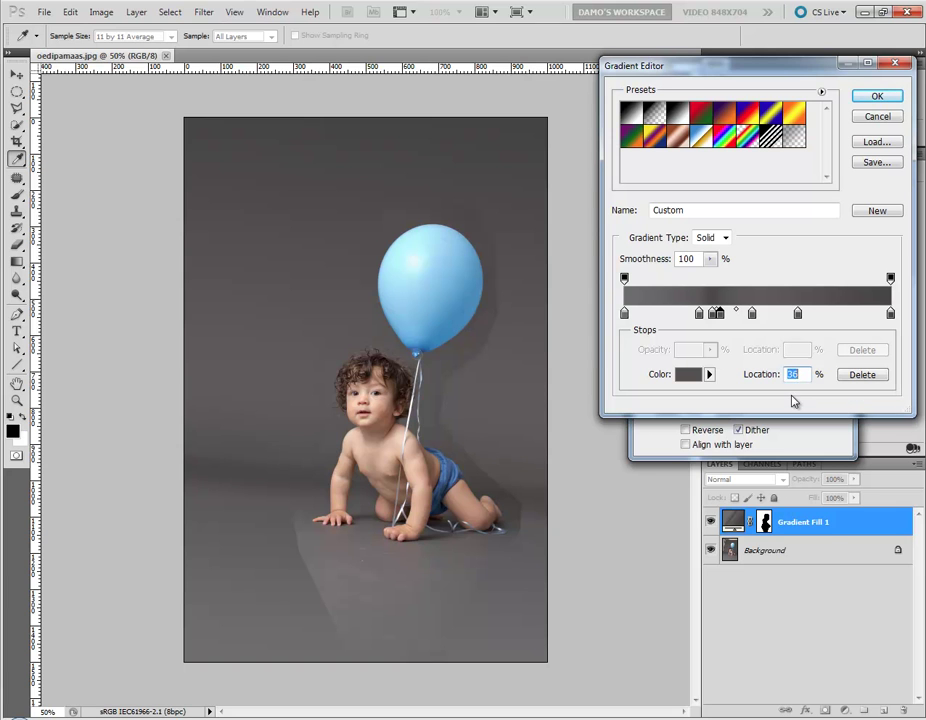
Step: Darken the 36% colour stop slightly to the grey 524e4e
click(688, 374)
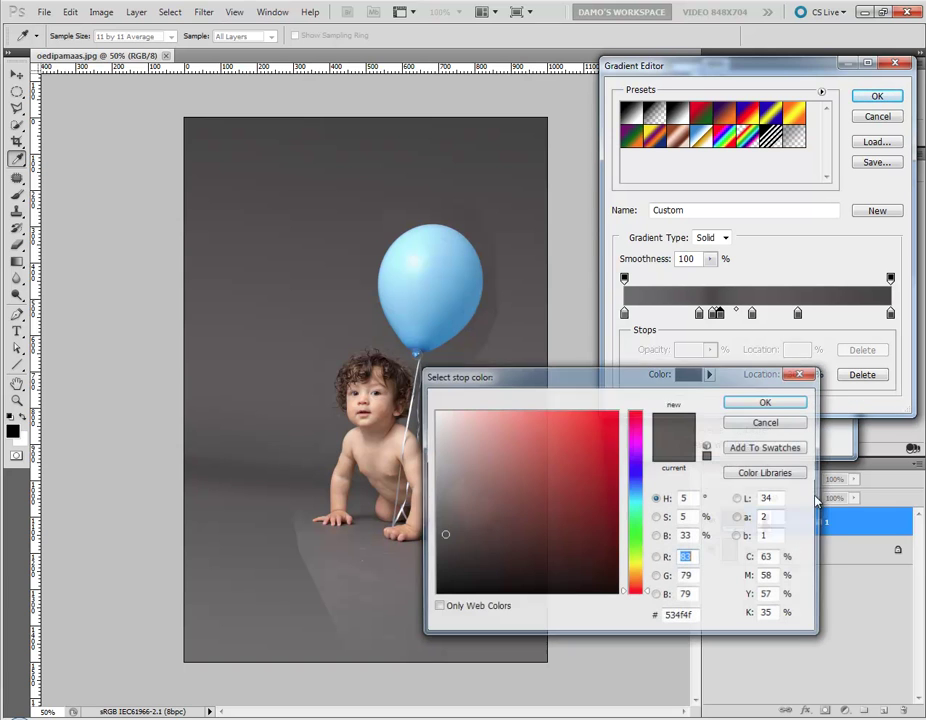
click(691, 538)
key(Down)
key(Down)
key(Up)
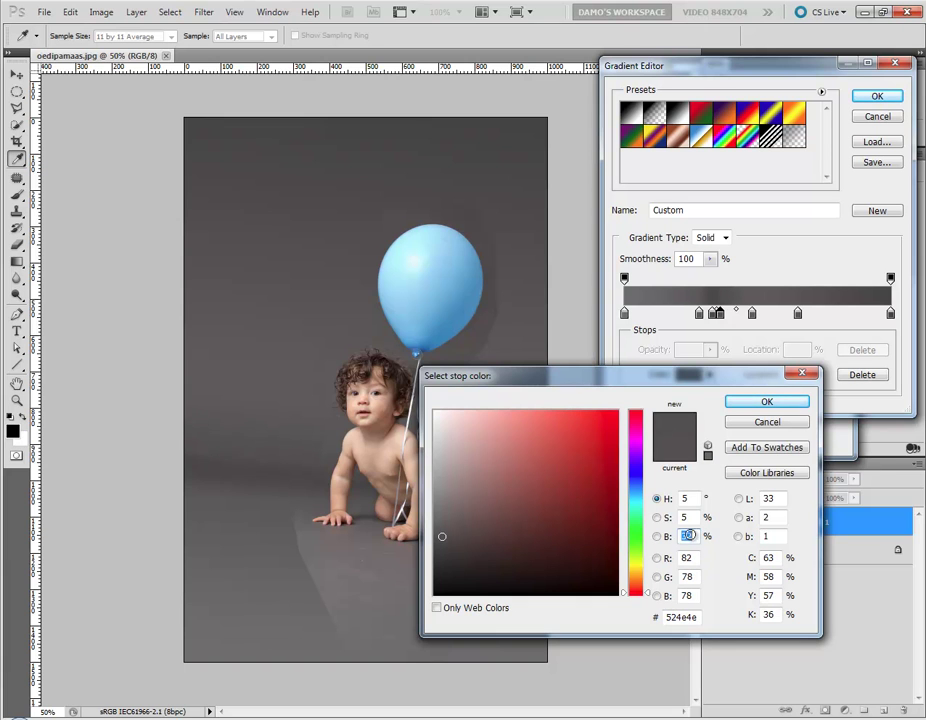
click(776, 406)
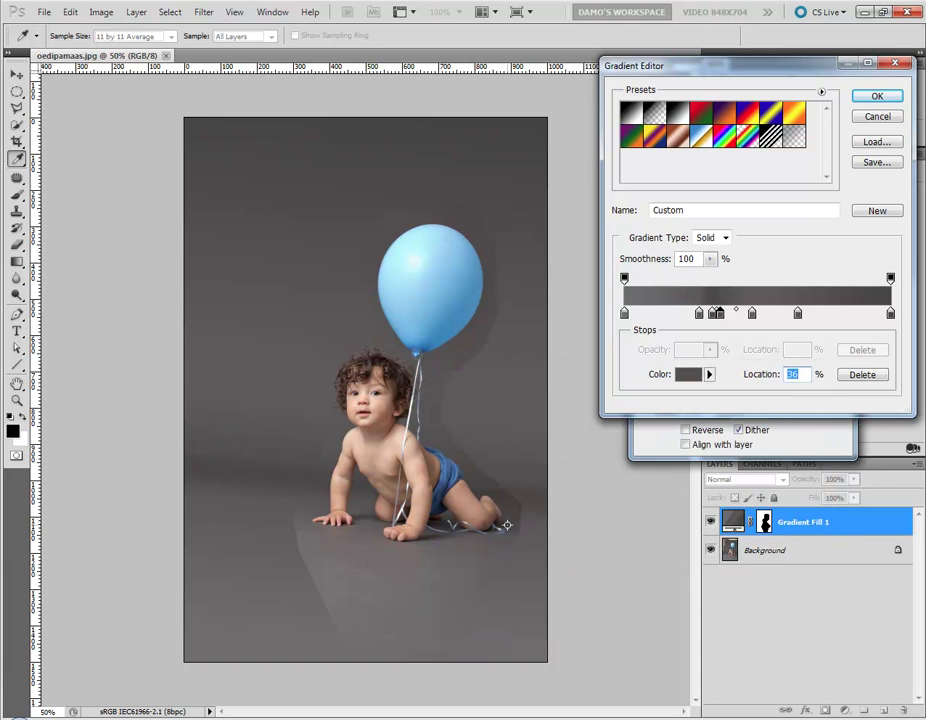
Step: Add a colour stop at 20% and give it a lighter grey sampled from the original floor in front of the child
click(677, 314)
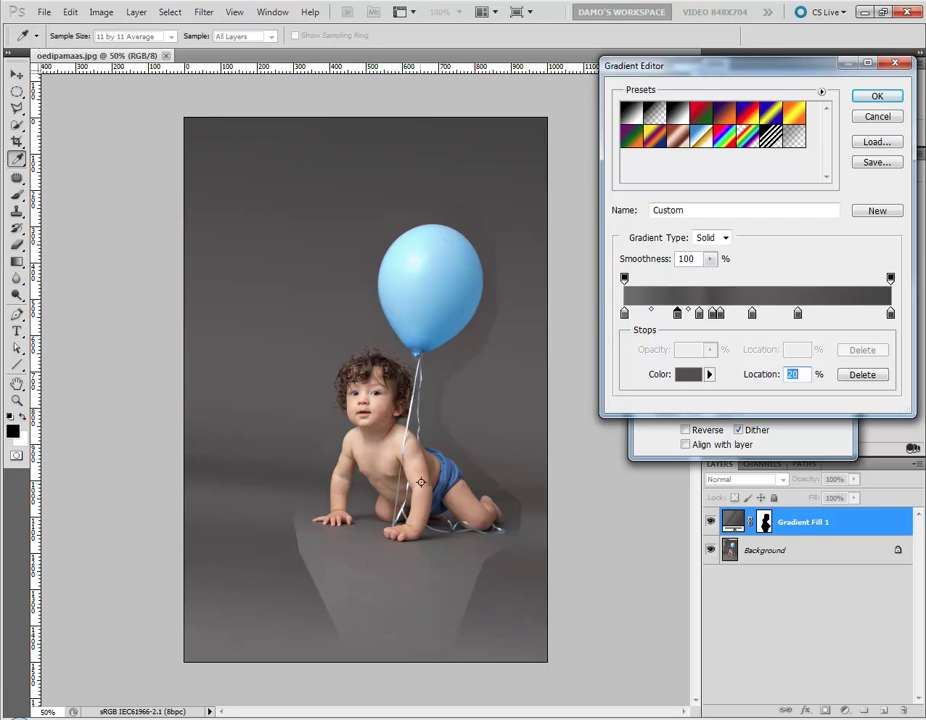
click(307, 550)
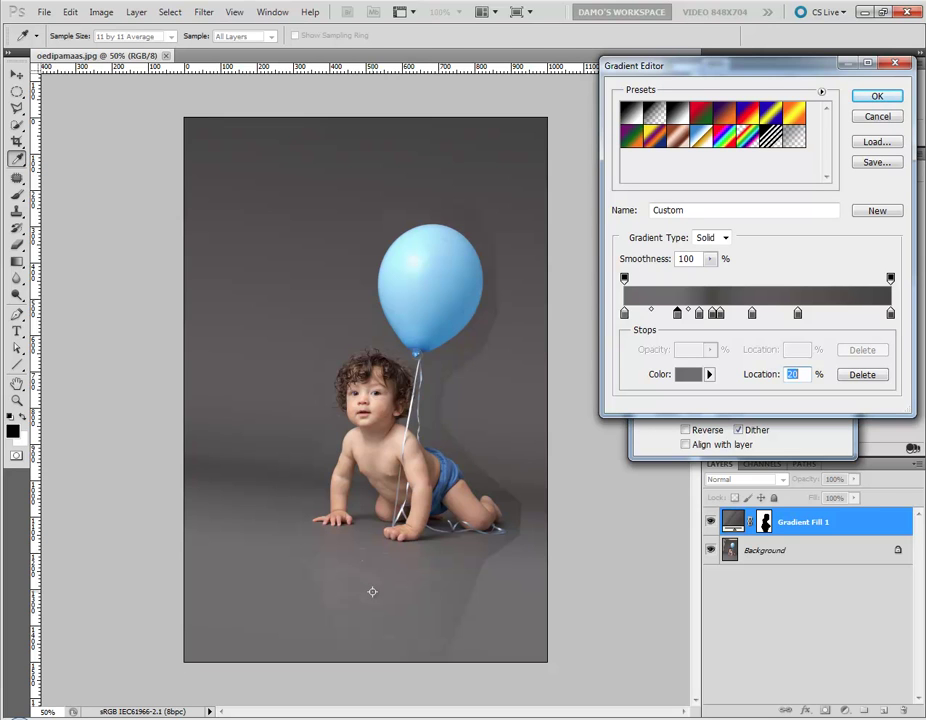
click(688, 376)
click(688, 537)
key(Up)
key(Up)
key(Down)
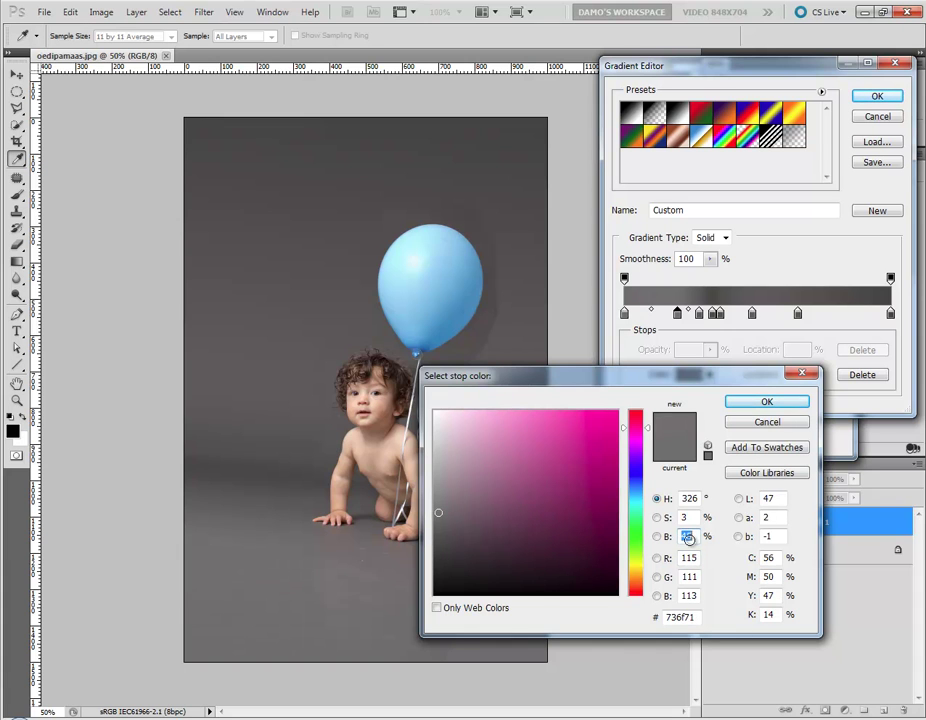
click(767, 422)
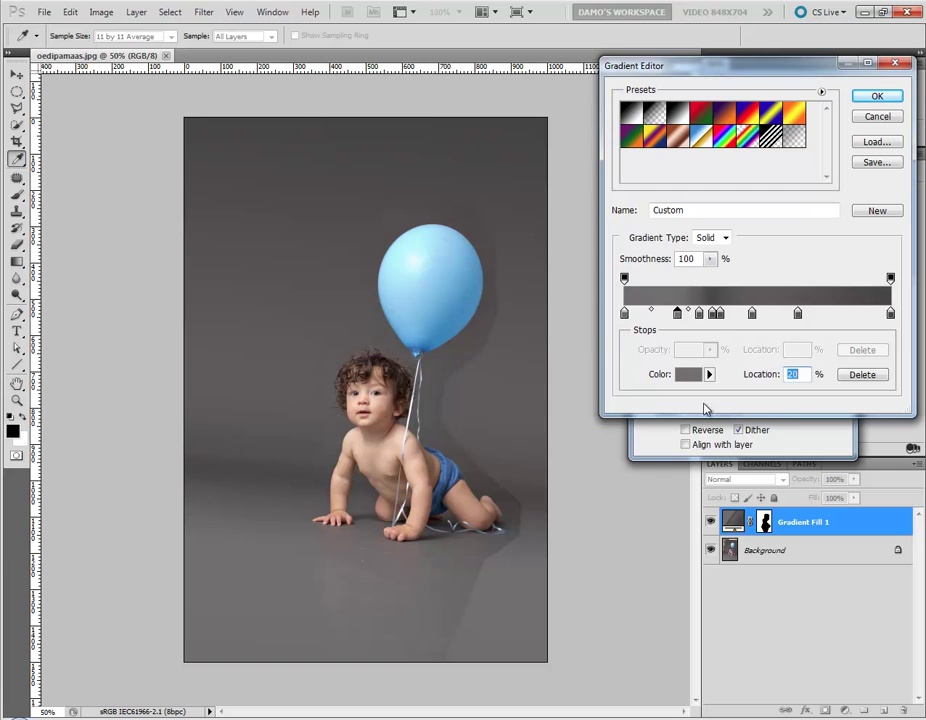
Step: Apply the edited gradient to the backdrop's fill layer and activate the Polygonal Lasso tool
click(877, 96)
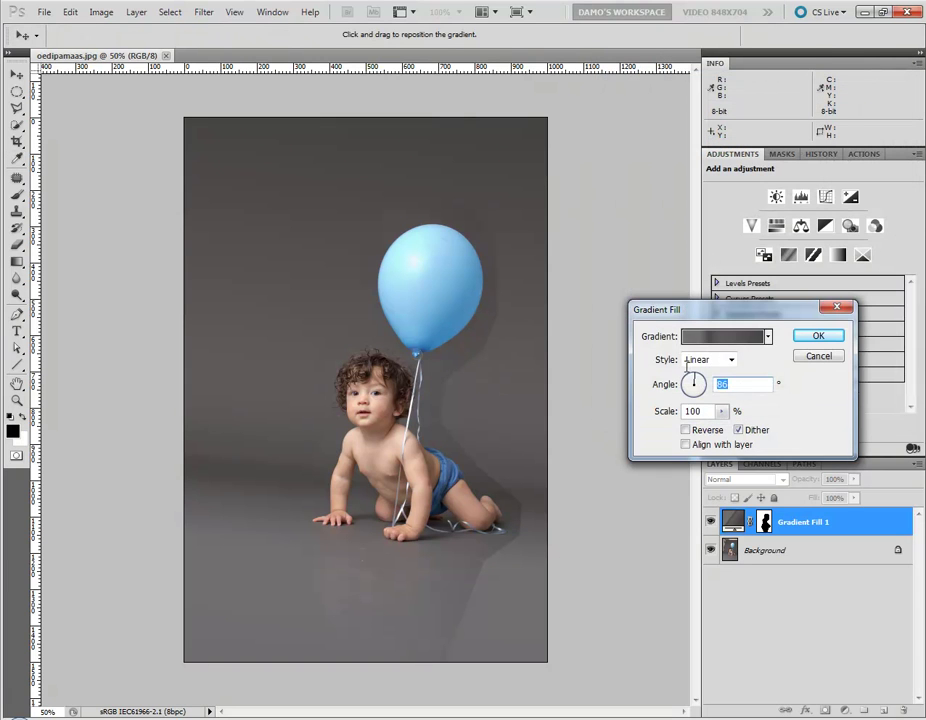
click(820, 337)
key(l)
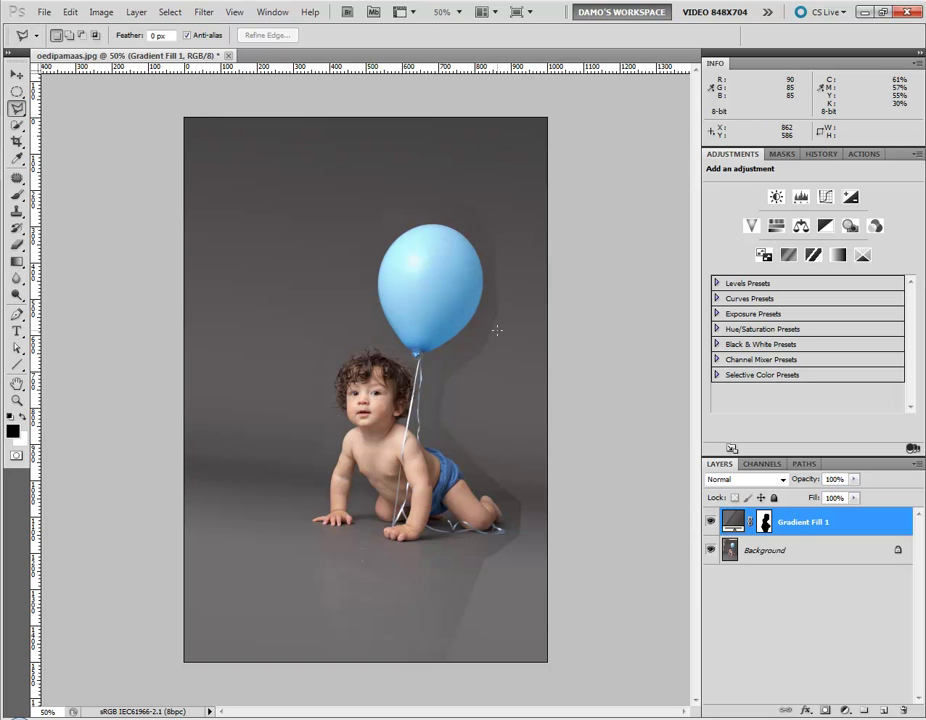
Step: Add a second linear gradient fill layer from black to transparent and set its angle to 180°
click(843, 708)
click(820, 430)
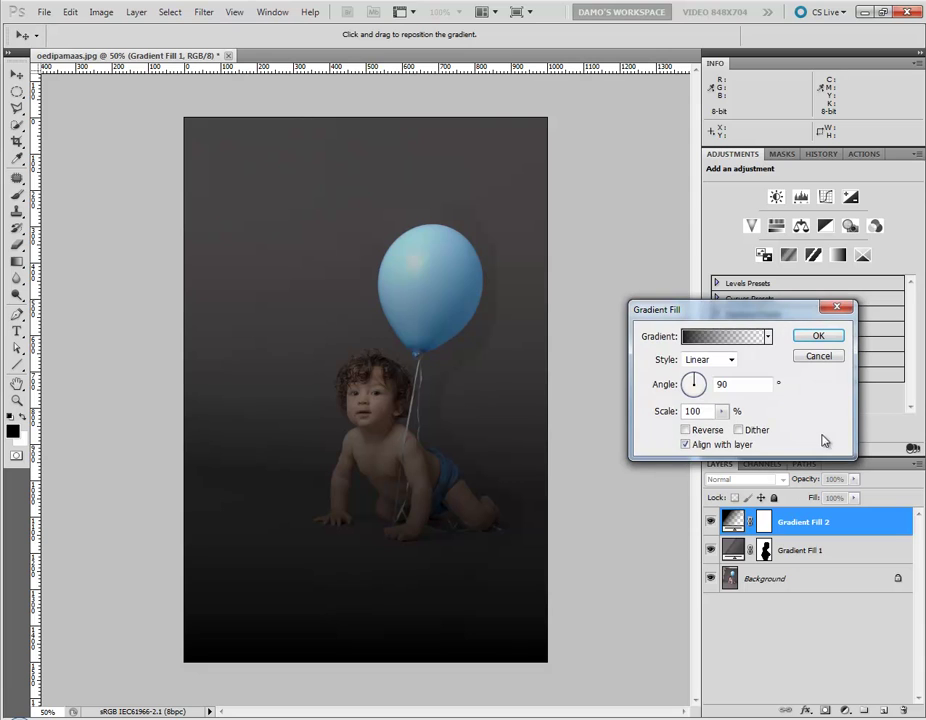
click(723, 340)
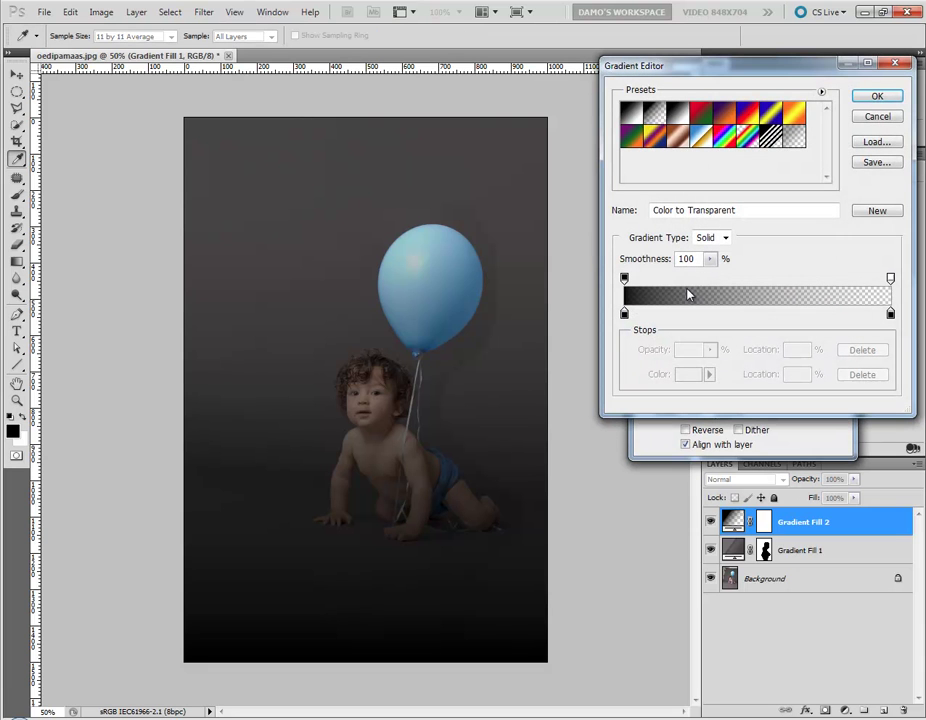
click(877, 96)
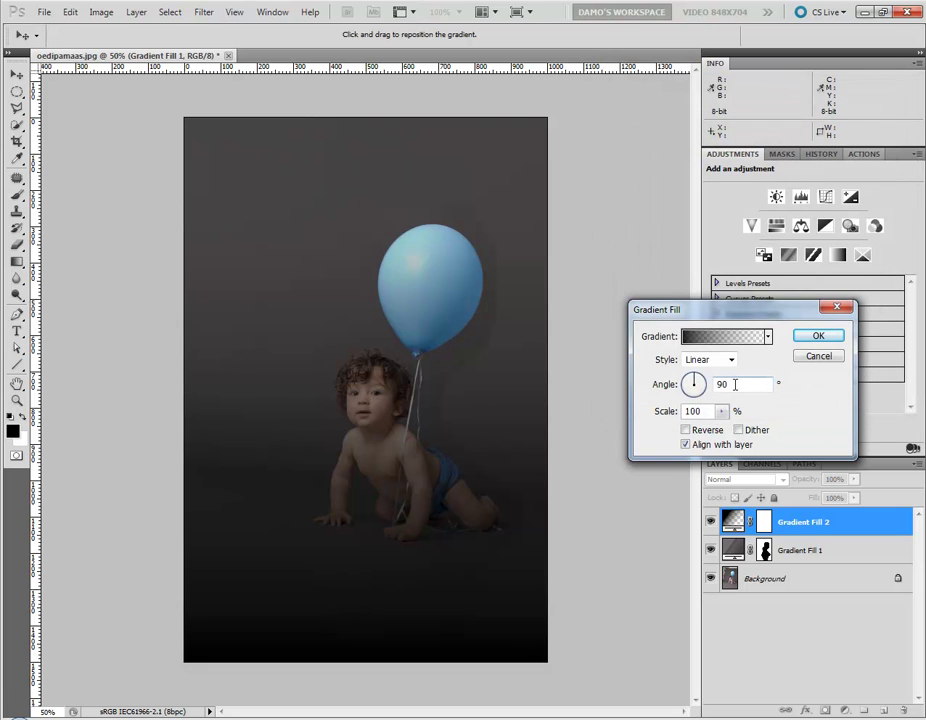
click(674, 386)
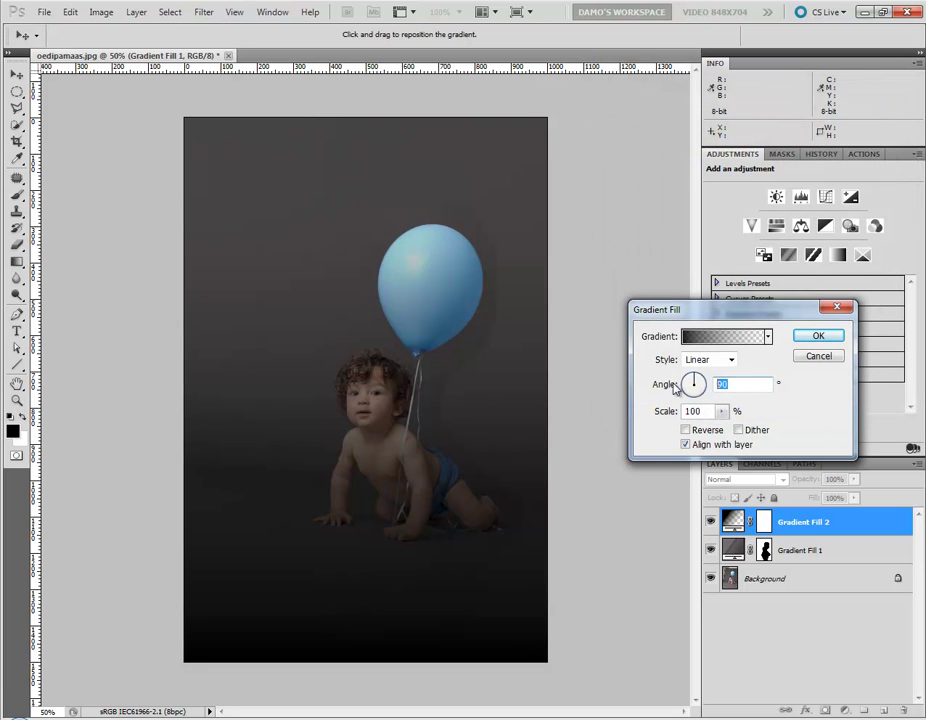
text(0)
click(676, 388)
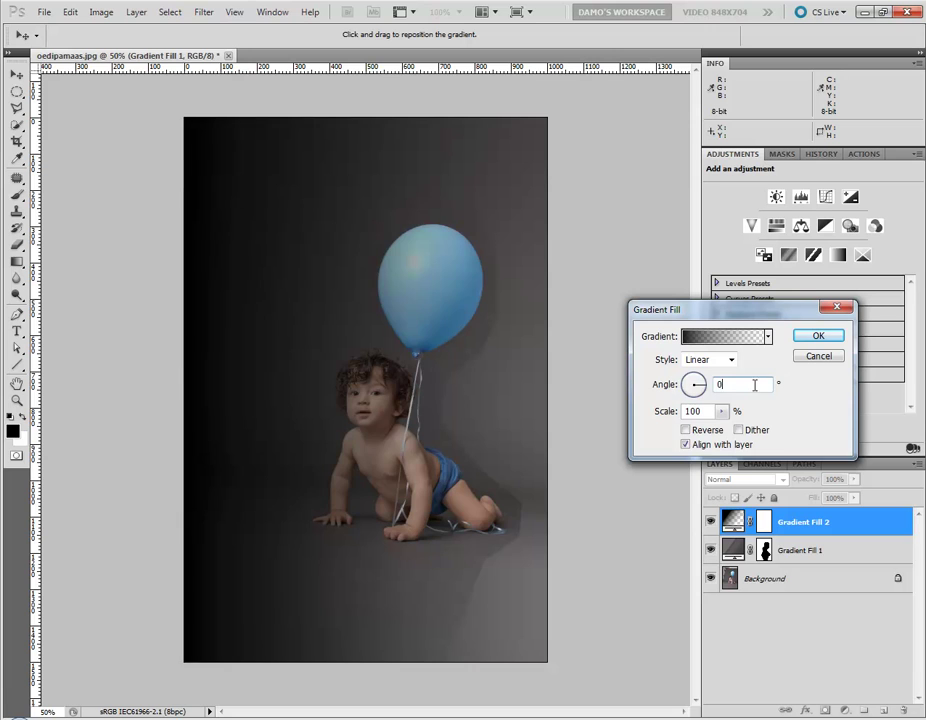
text(180)
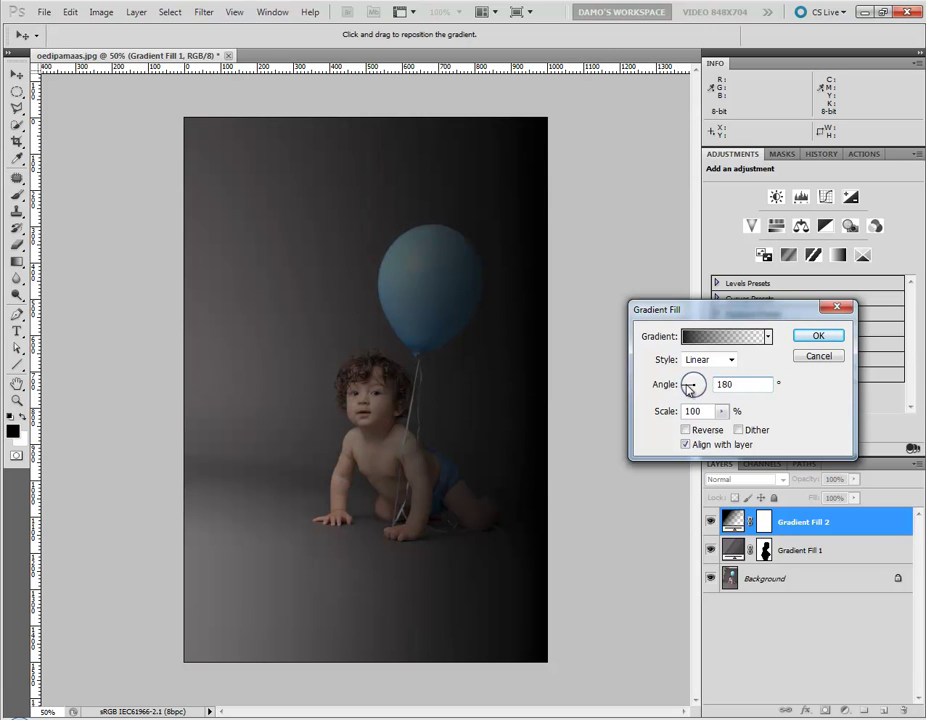
Step: Turn on dithering and turn off layer alignment for the second gradient fill, and apply it
click(739, 430)
click(686, 444)
click(817, 338)
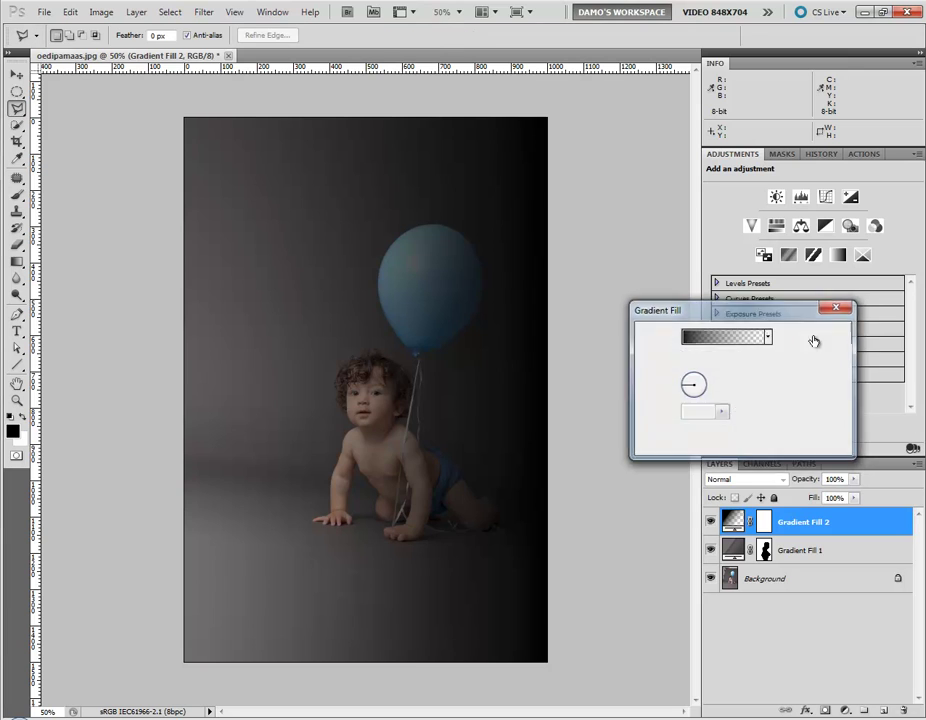
Step: Clip the second gradient fill layer to Gradient Fill 1 and set its blend mode to Multiply
alt+click(805, 538)
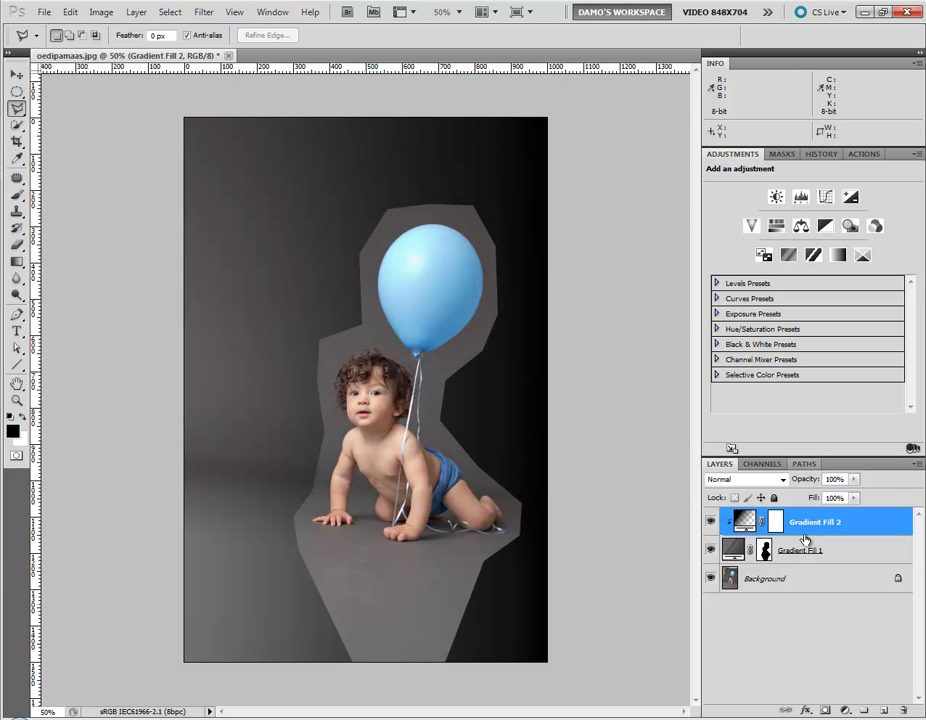
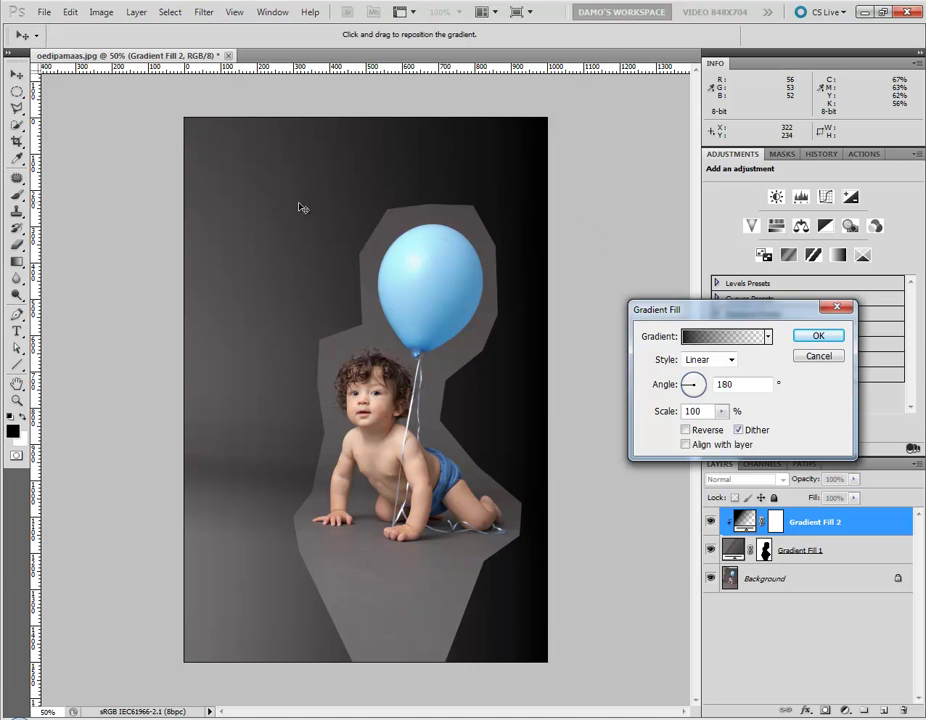
click(820, 335)
click(742, 480)
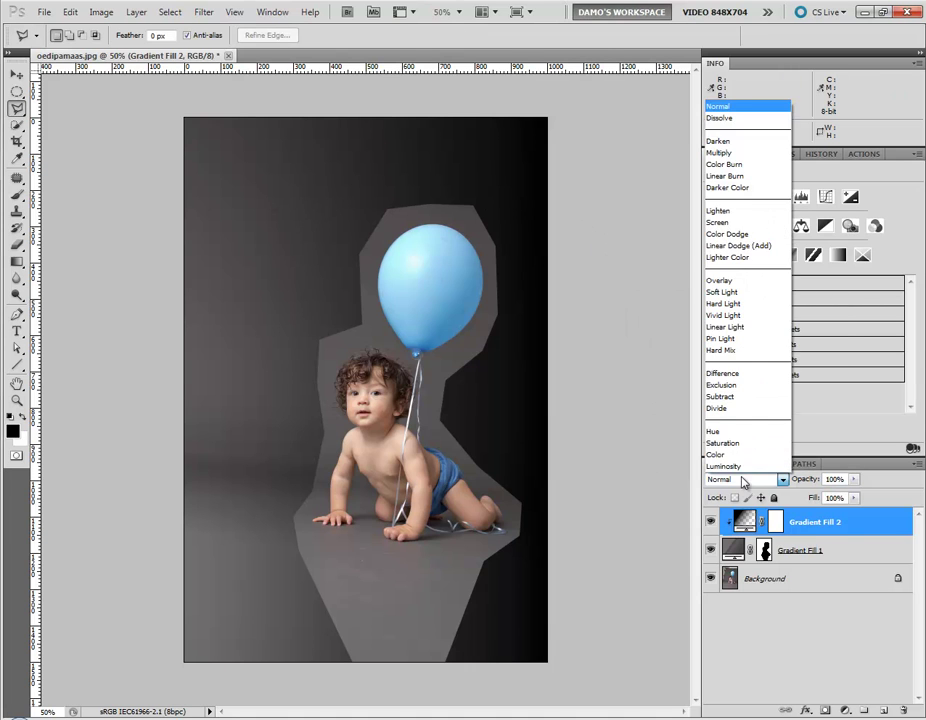
click(722, 153)
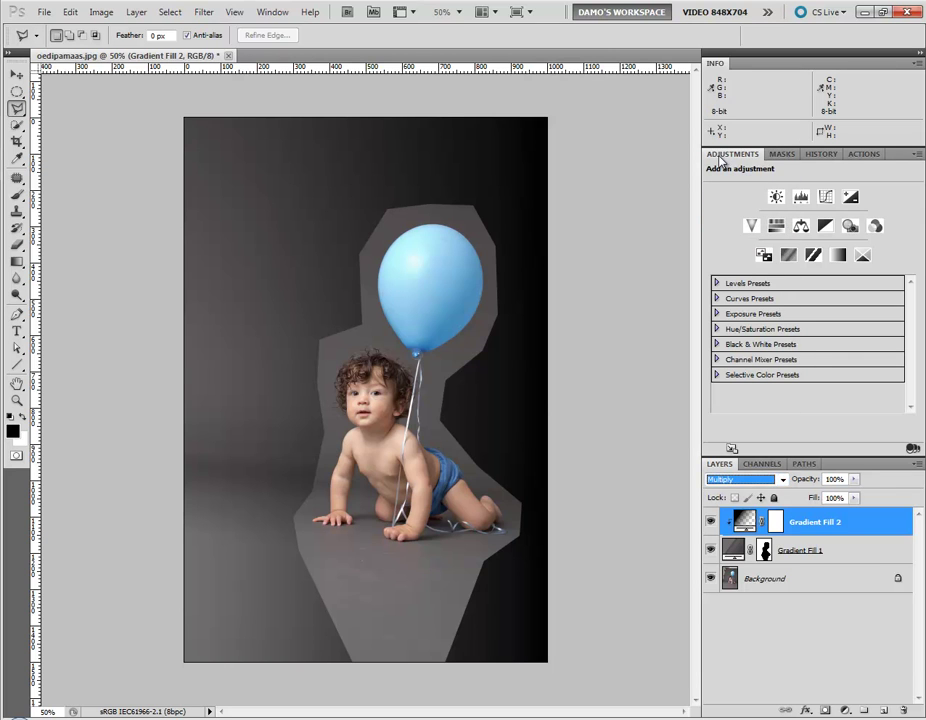
Step: Move the second gradient's transparent opacity stop to 45% and set its starting opacity stop to 20%
double_click(746, 521)
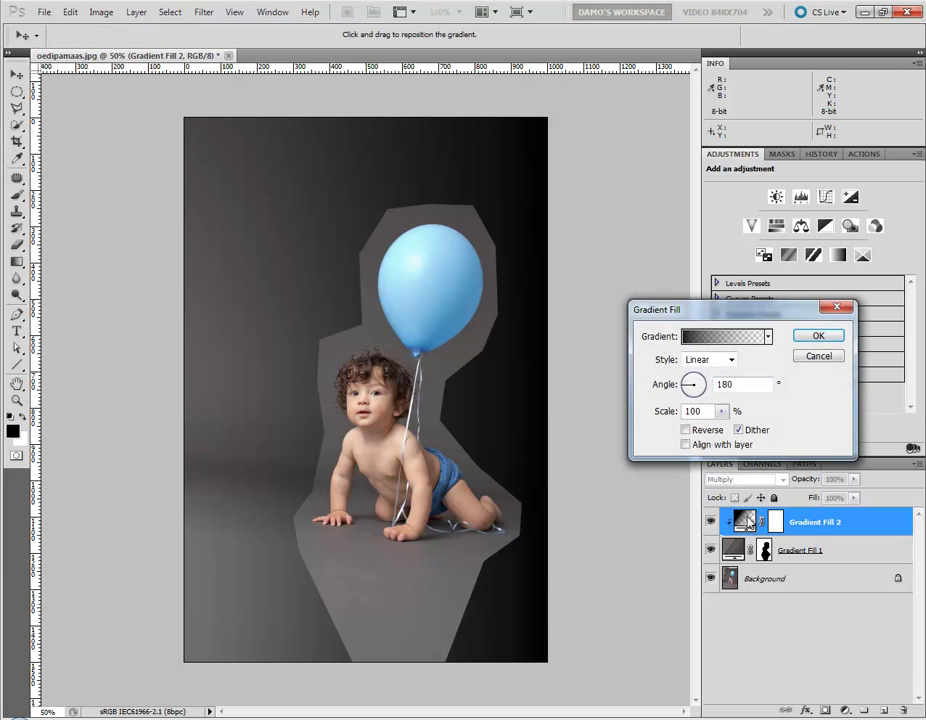
click(725, 333)
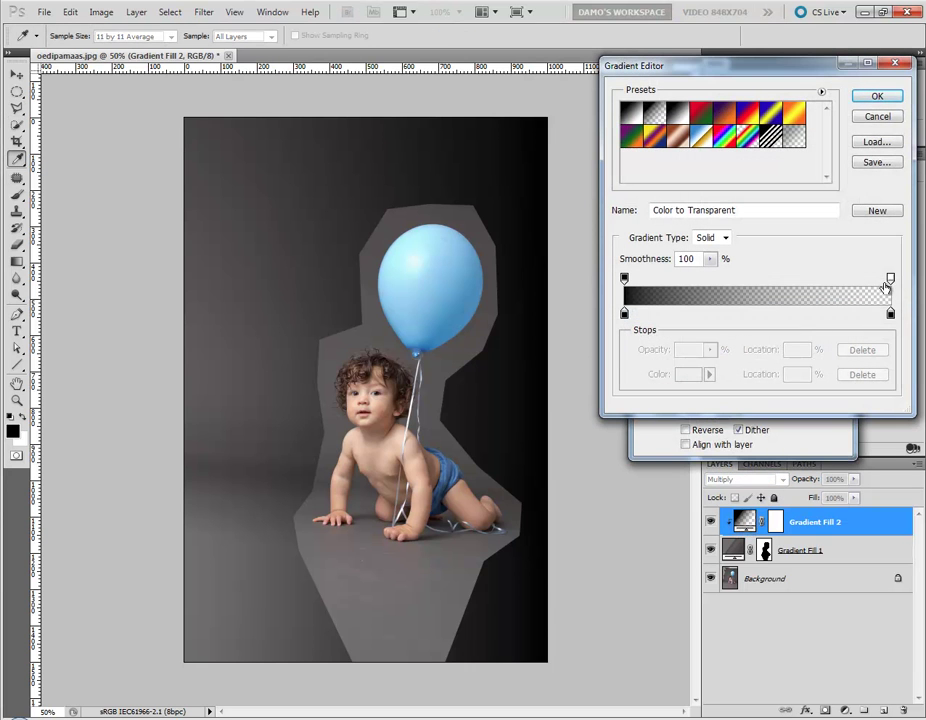
drag(891, 280, 746, 280)
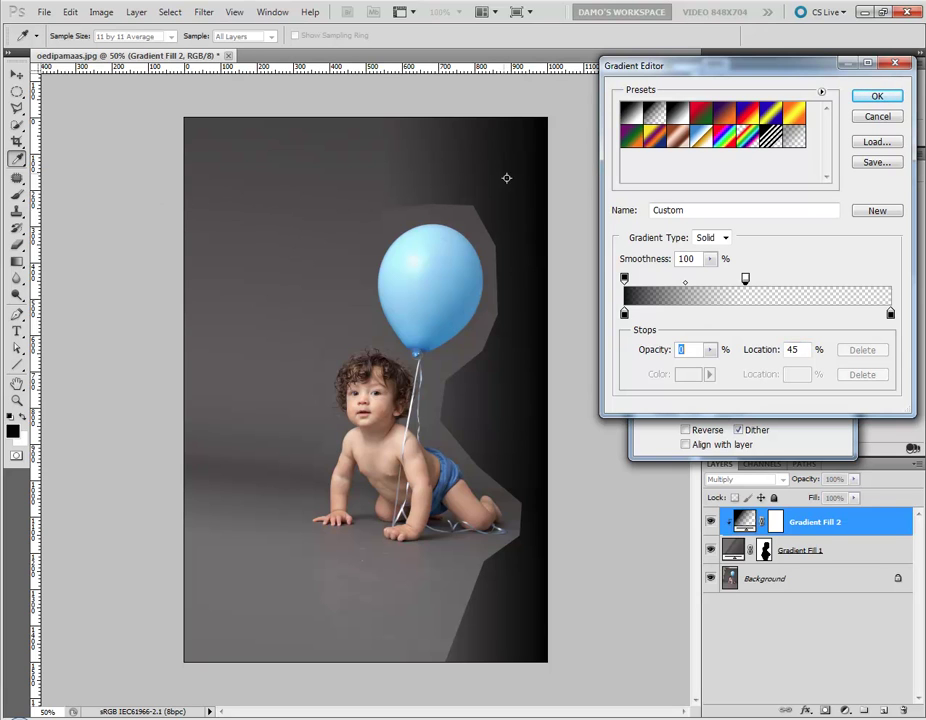
click(625, 279)
text(20)
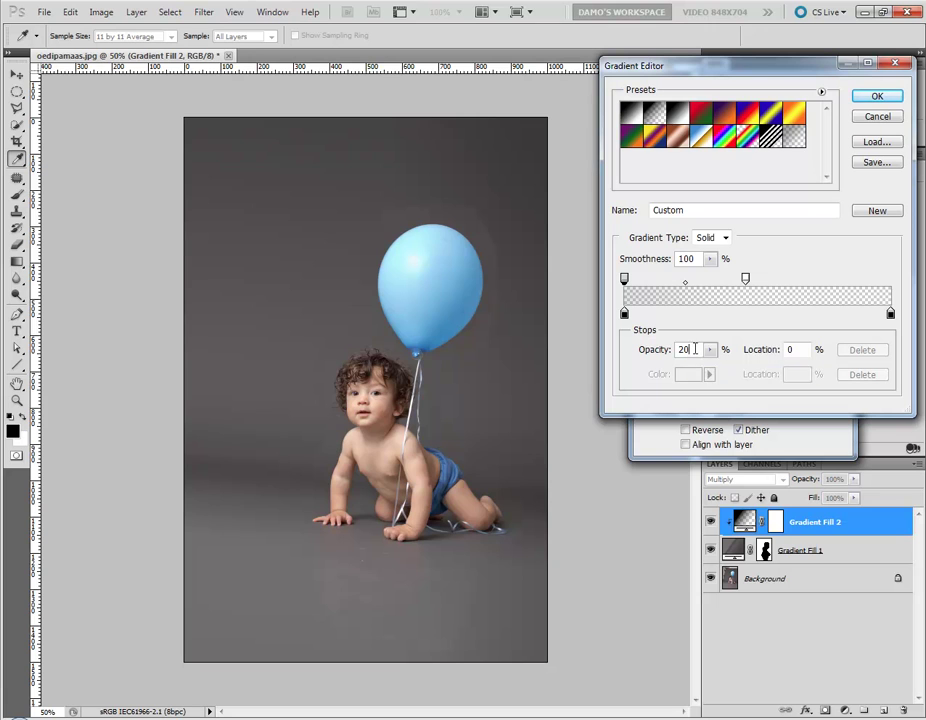
Step: Lower the second gradient's starting opacity slightly, shift its transparent opacity stop a little closer to the start, and apply the gradient
key(Down)
key(Down)
key(Down)
key(Down)
mouse_move(746, 277)
mouse_down()
mouse_move(684, 282)
mouse_move(739, 286)
mouse_up()
click(877, 96)
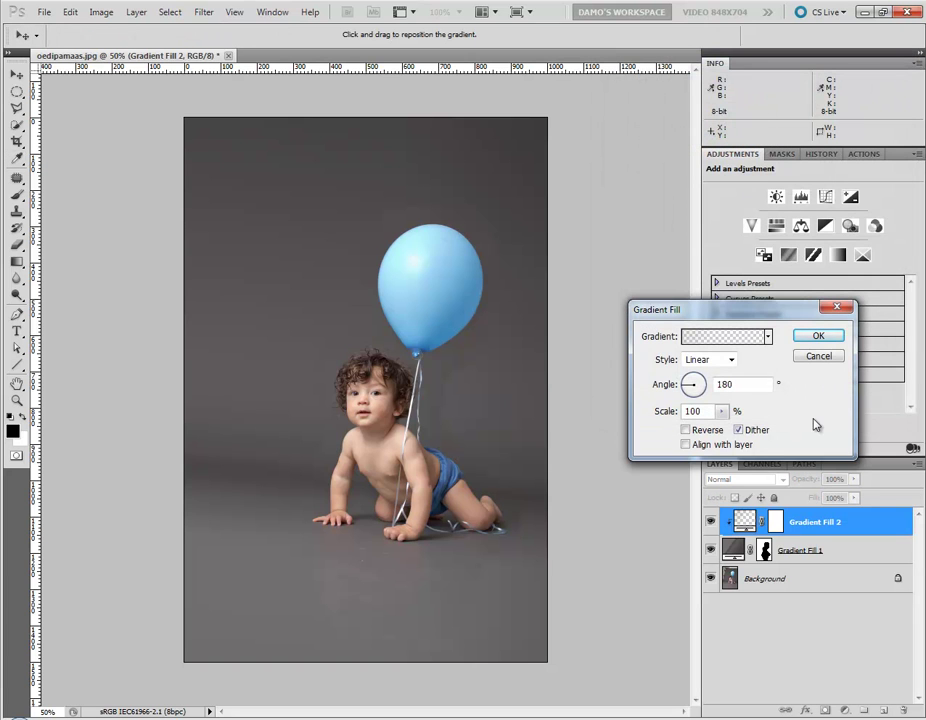
click(817, 338)
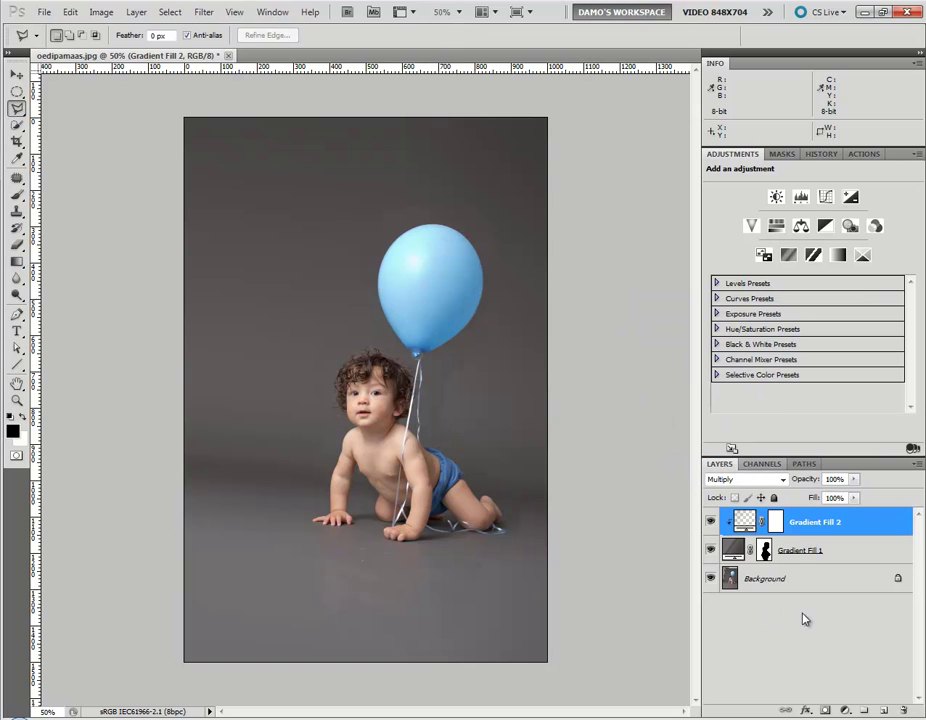
Step: Compare the image with and without Gradient Fill 1 to judge how well the new backdrop matches the original
click(711, 551)
click(711, 551)
click(711, 551)
click(711, 551)
click(711, 551)
click(711, 551)
click(711, 551)
click(711, 551)
click(711, 551)
click(711, 551)
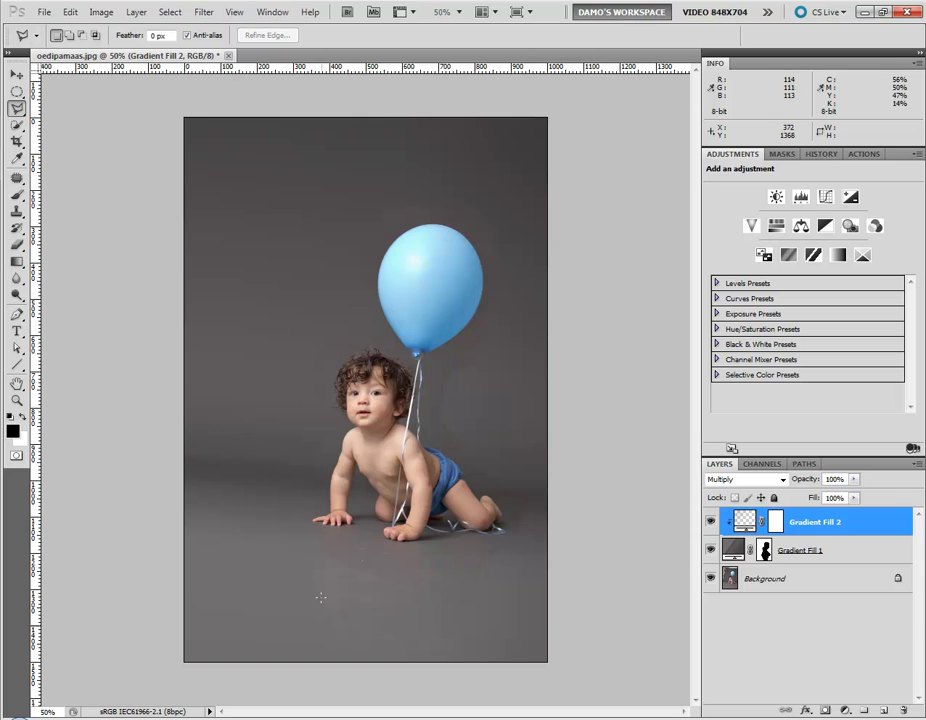
Step: In Gradient Fill 1, add a 100% opacity stop at 31%, set the starting opacity stop to 0%, and apply
double_click(734, 550)
click(722, 336)
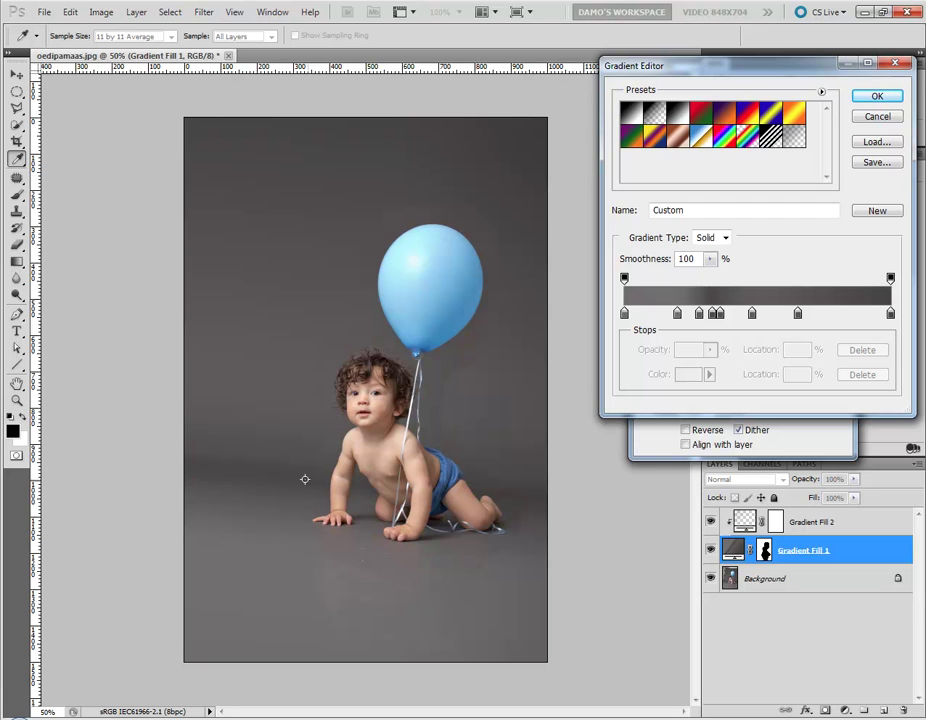
click(707, 280)
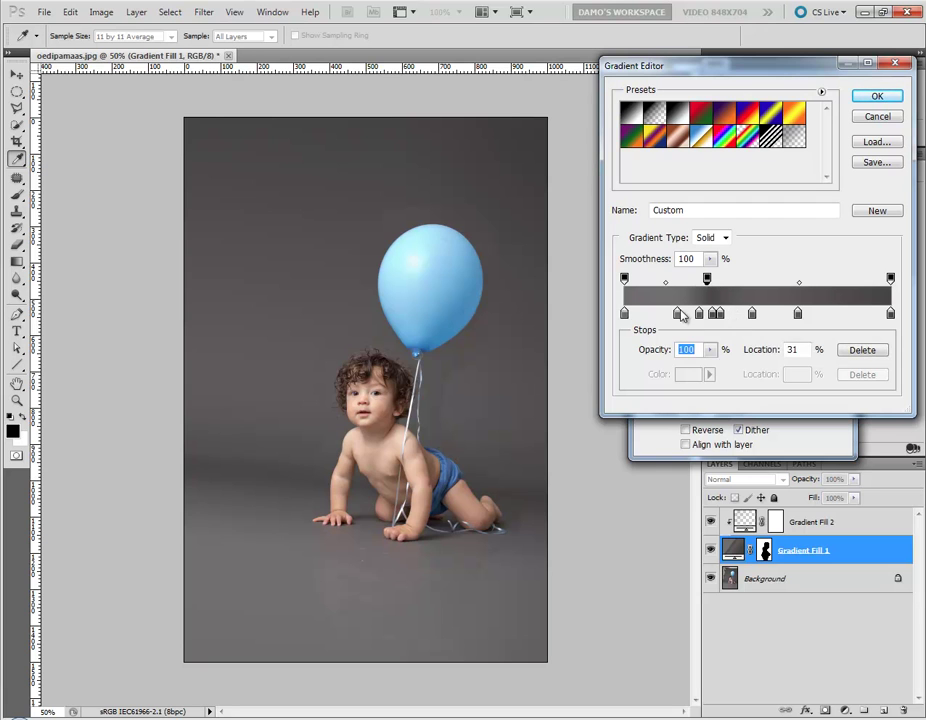
click(625, 279)
text(0)
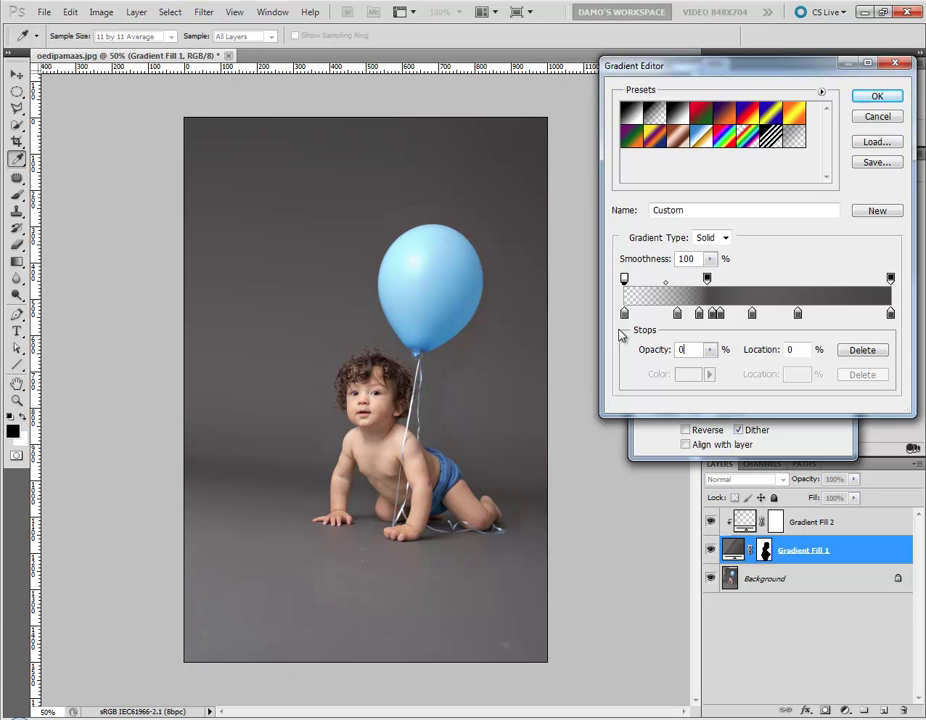
click(877, 97)
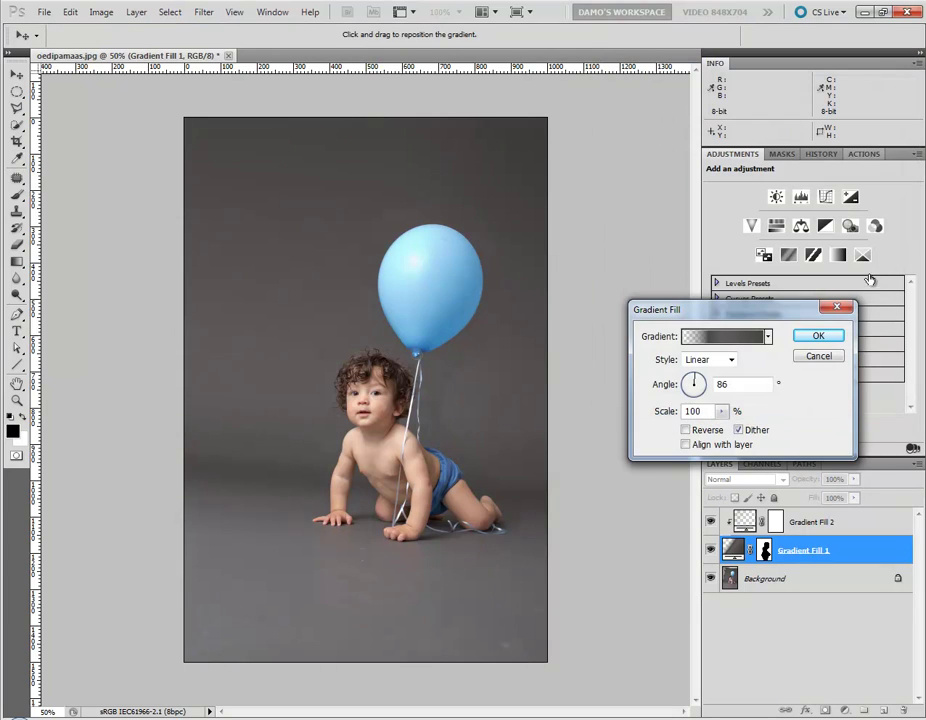
click(825, 333)
click(710, 550)
click(710, 550)
click(710, 551)
click(710, 551)
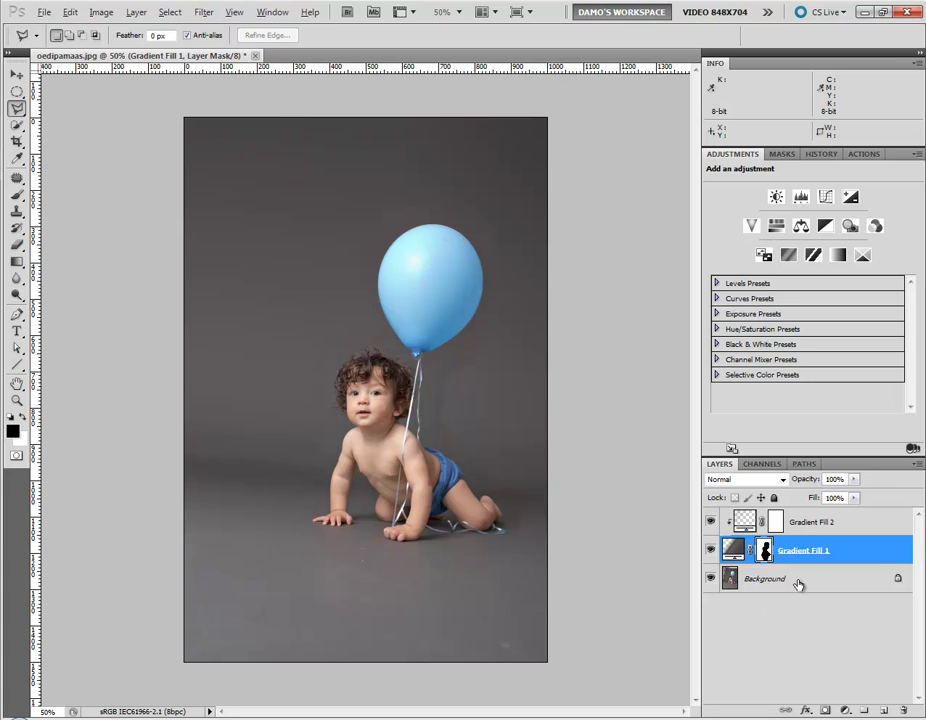
Step: Fill Gradient Fill 1's mask with black and paint white over the backdrop edges and exposed wall with a 500 px brush
key(alt+BackSpace)
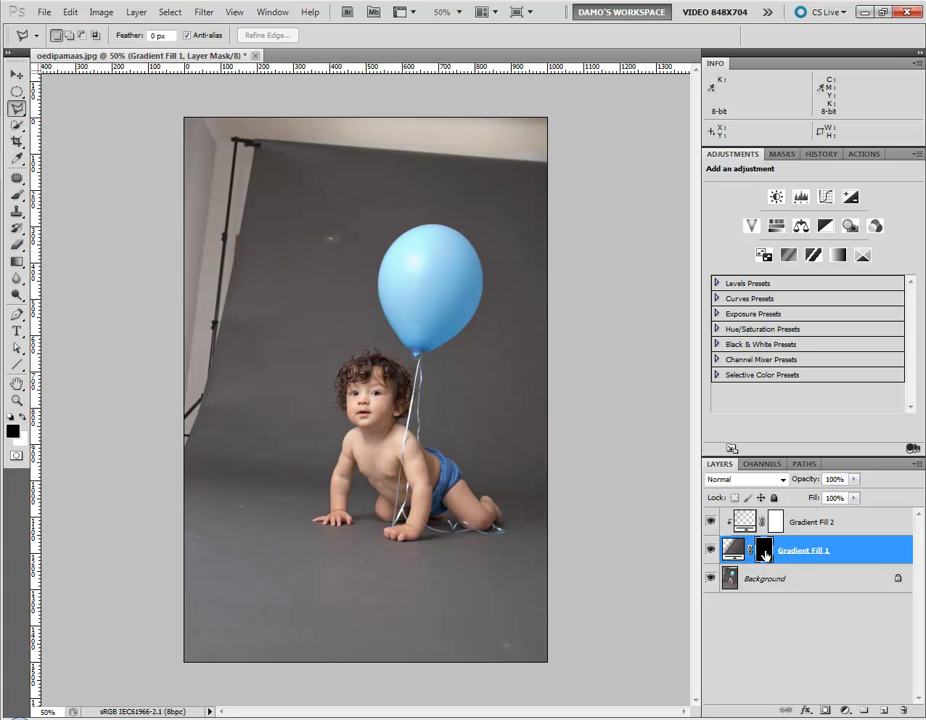
key(b)
key(x)
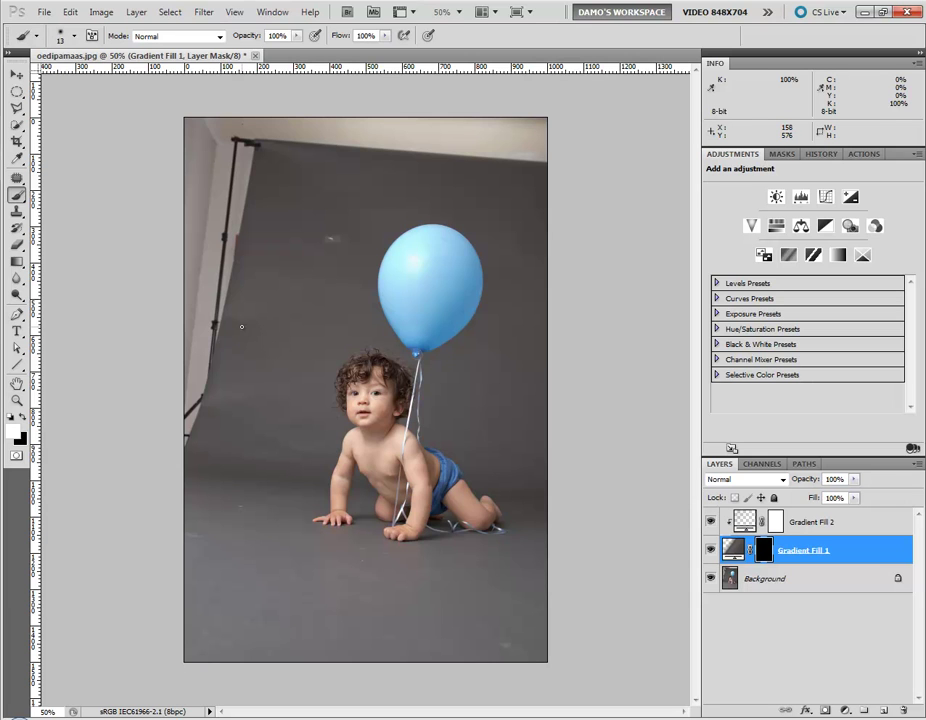
key(bracketright)
key(bracketright)
key(bracketright)
key(bracketright)
key(bracketright)
key(bracketright)
key(bracketright)
key(bracketright)
key(bracketright)
key(bracketright)
key(bracketright)
key(bracketright)
key(bracketright)
key(bracketright)
mouse_move(234, 331)
mouse_down()
mouse_move(180, 304)
mouse_move(227, 134)
mouse_move(296, 114)
mouse_move(306, 180)
mouse_move(268, 274)
mouse_move(248, 372)
mouse_move(219, 389)
mouse_move(218, 224)
mouse_up()
key(bracketleft)
key(bracketleft)
key(bracketright)
key(bracketright)
mouse_move(471, 99)
mouse_down()
mouse_move(575, 124)
mouse_move(582, 140)
mouse_up()
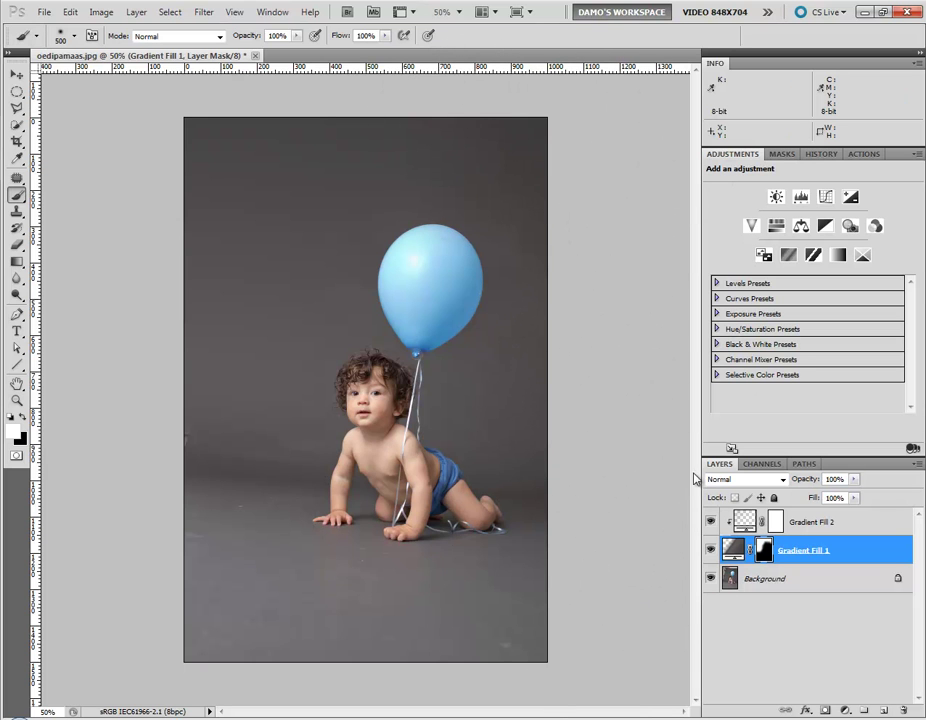
Step: Paint white on the mask over the remaining backdrop and floor sides with a 335 px brush
key(bracketleft)
key(bracketleft)
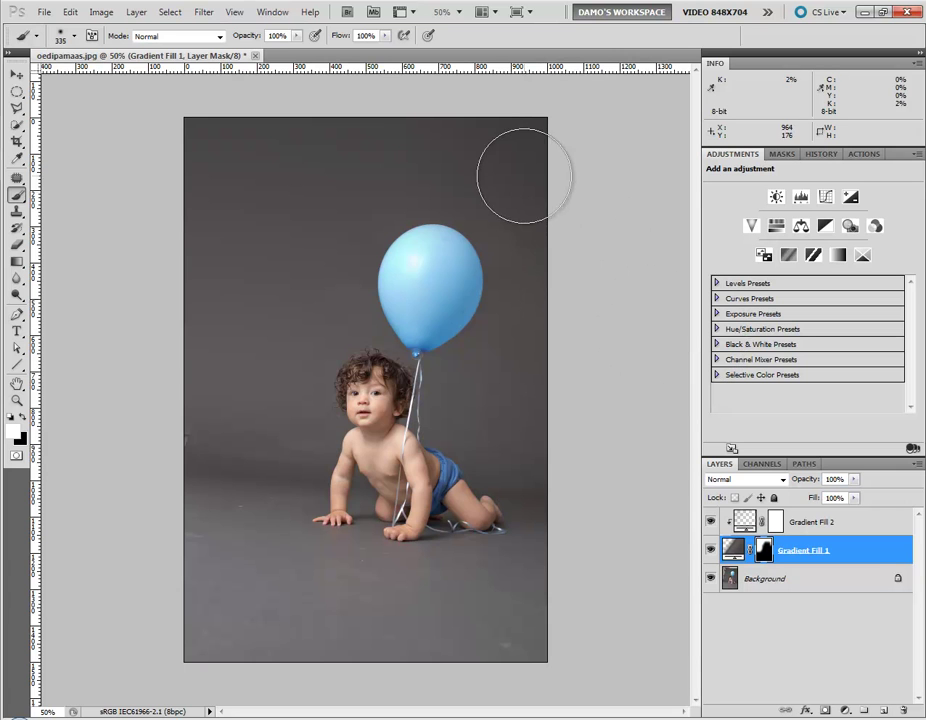
key(bracketleft)
key(bracketright)
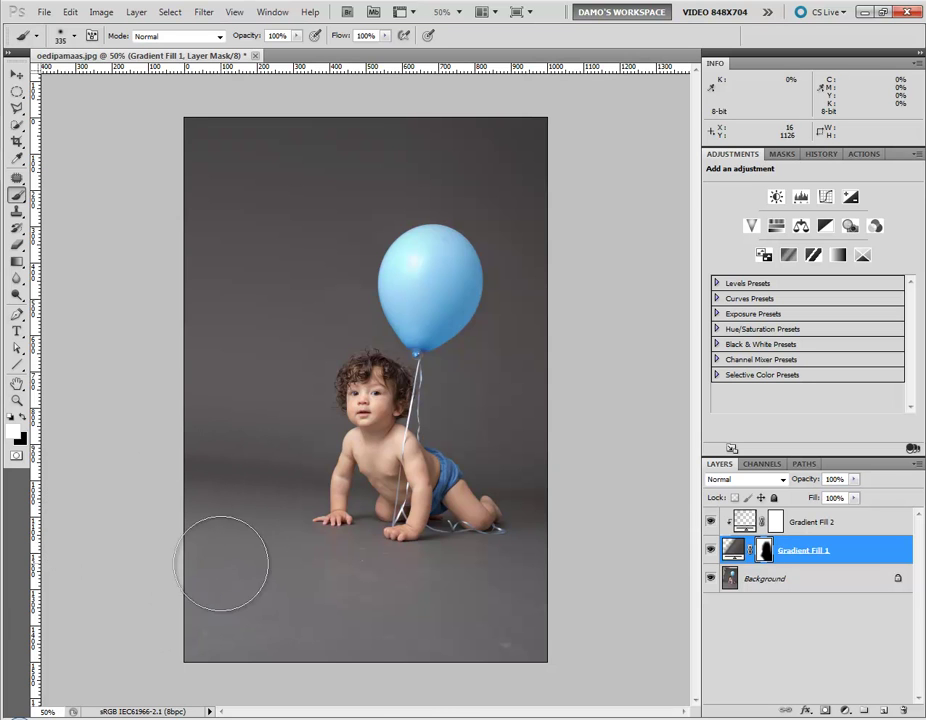
Step: Extend the white mask areas closer to the child and balloon with brushes between 150 and 225 px
key(bracketleft)
key(bracketleft)
key(bracketleft)
key(bracketleft)
key(bracketleft)
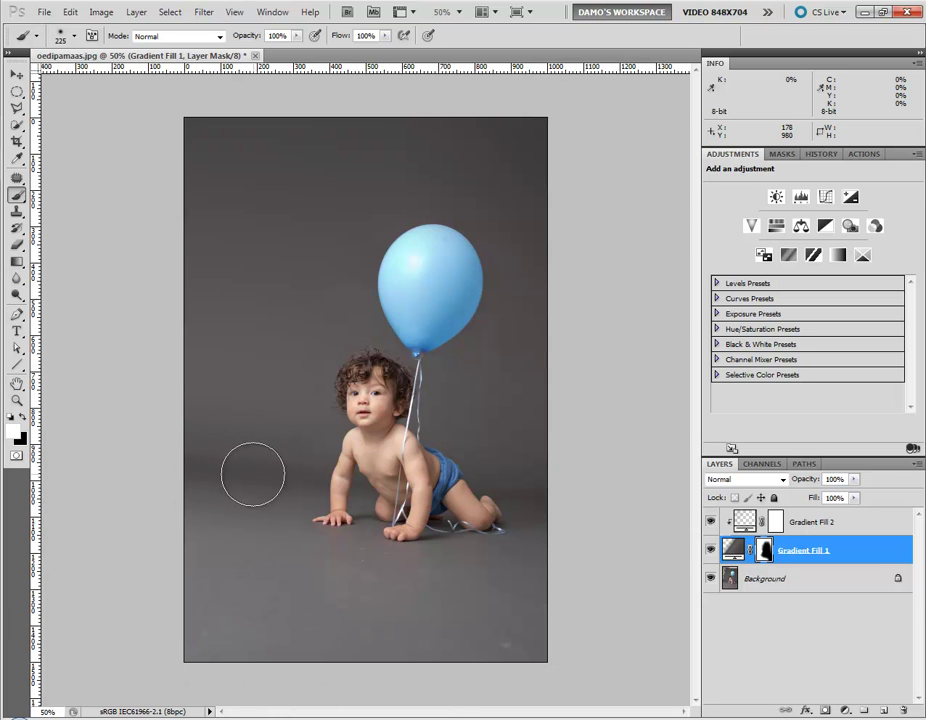
key(bracketright)
key(bracketright)
key(bracketright)
key(bracketleft)
key(bracketleft)
key(bracketleft)
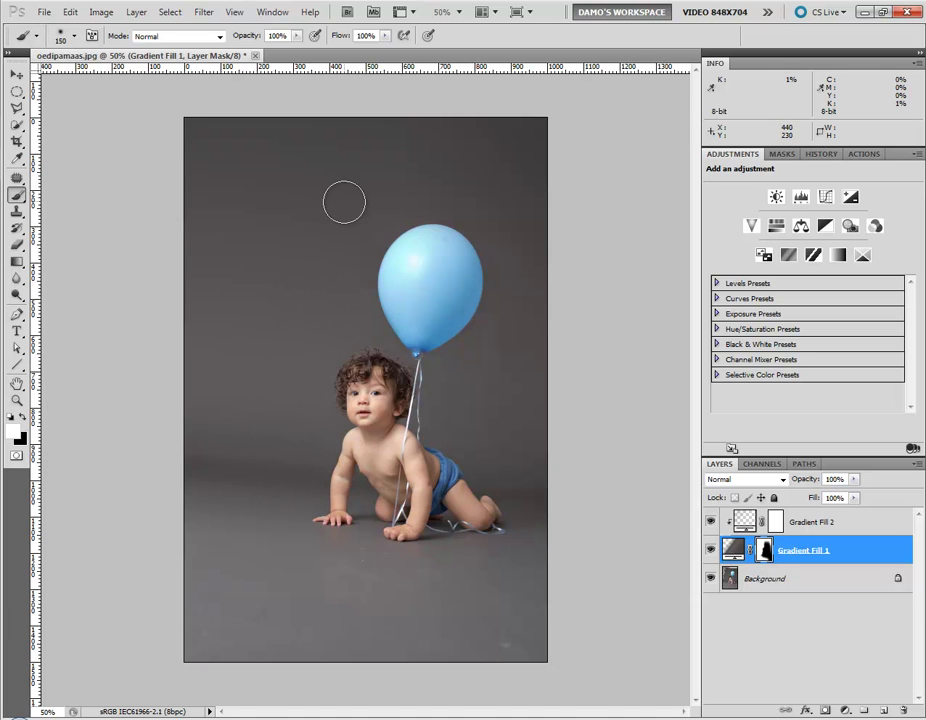
key(bracketright)
key(bracketright)
key(bracketright)
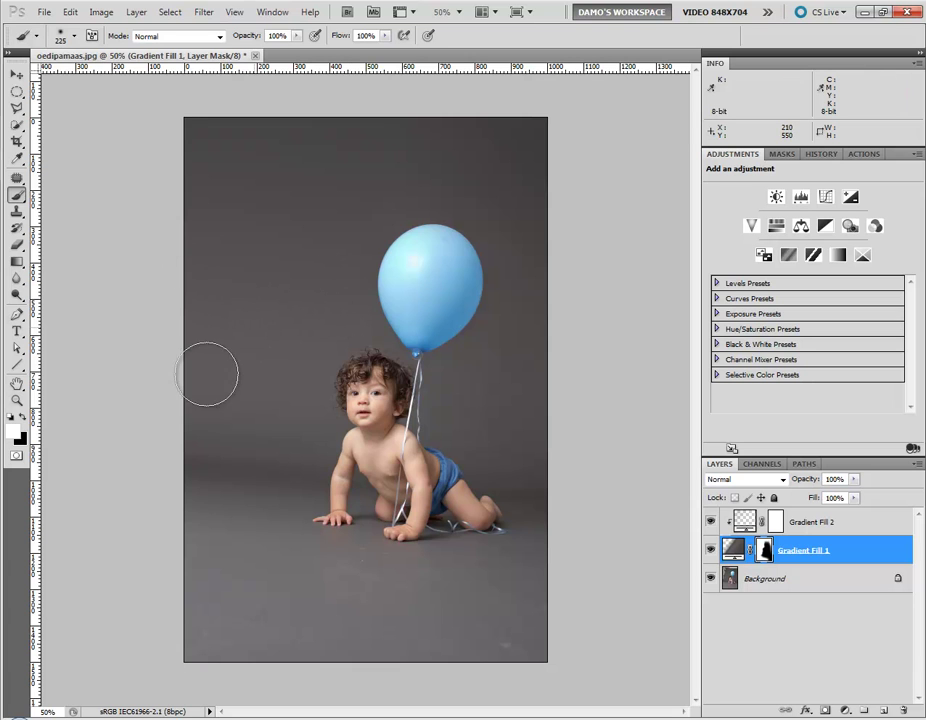
Step: Toggle Gradient Fill 1's visibility to check the repainted mask against the original photo
click(711, 555)
click(711, 555)
click(711, 555)
click(711, 555)
click(711, 555)
click(711, 555)
click(711, 555)
click(711, 555)
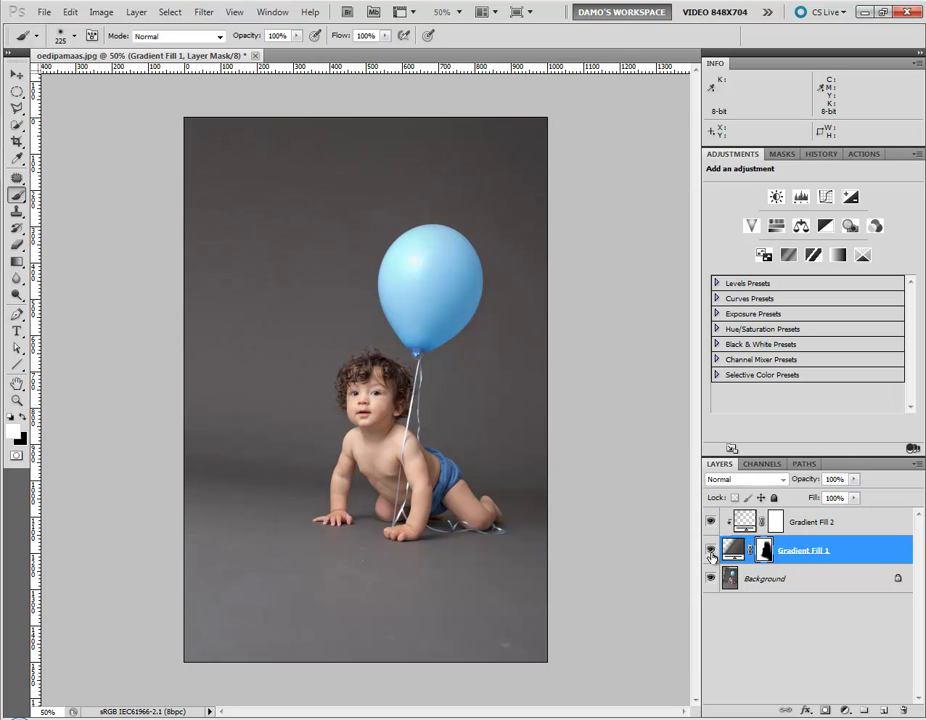
click(711, 555)
click(711, 555)
click(711, 555)
click(711, 555)
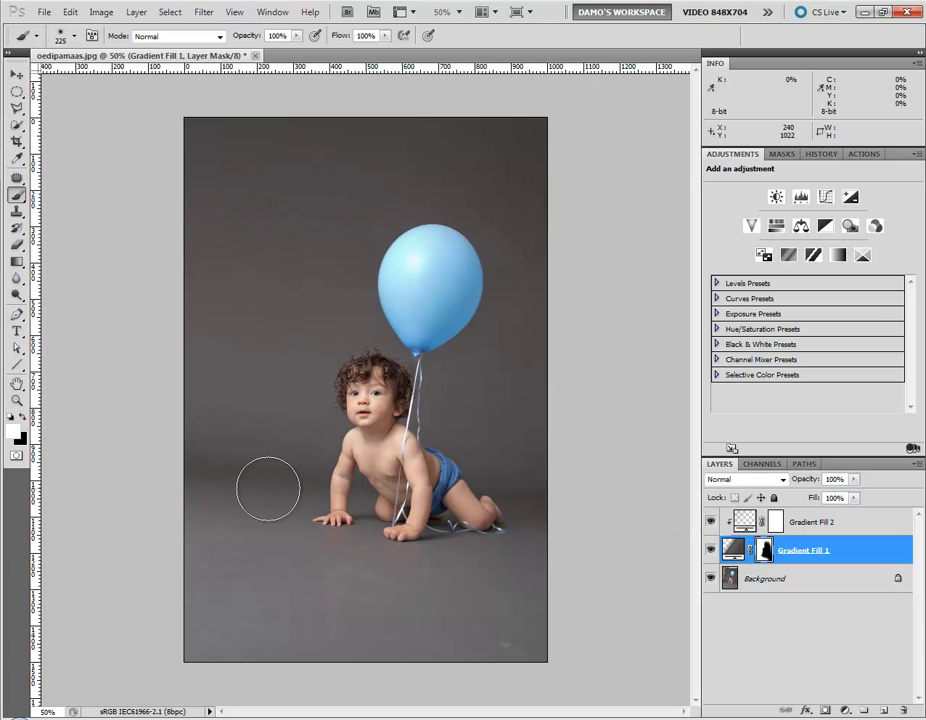
Step: Move Gradient Fill 1's third colour stop to location 29% and apply the gradient
double_click(733, 549)
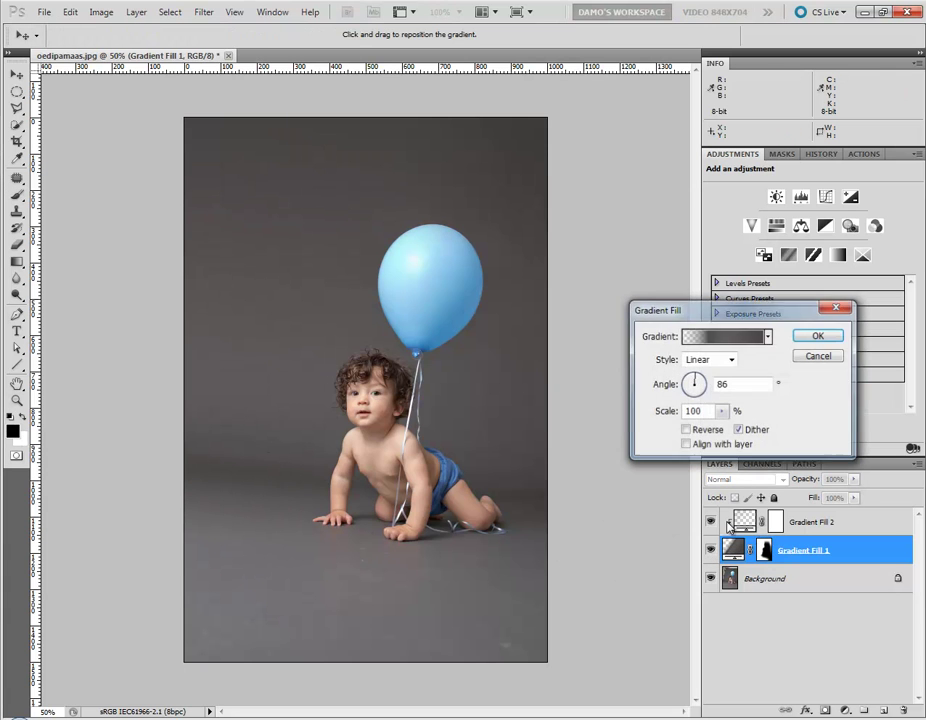
click(718, 340)
click(702, 313)
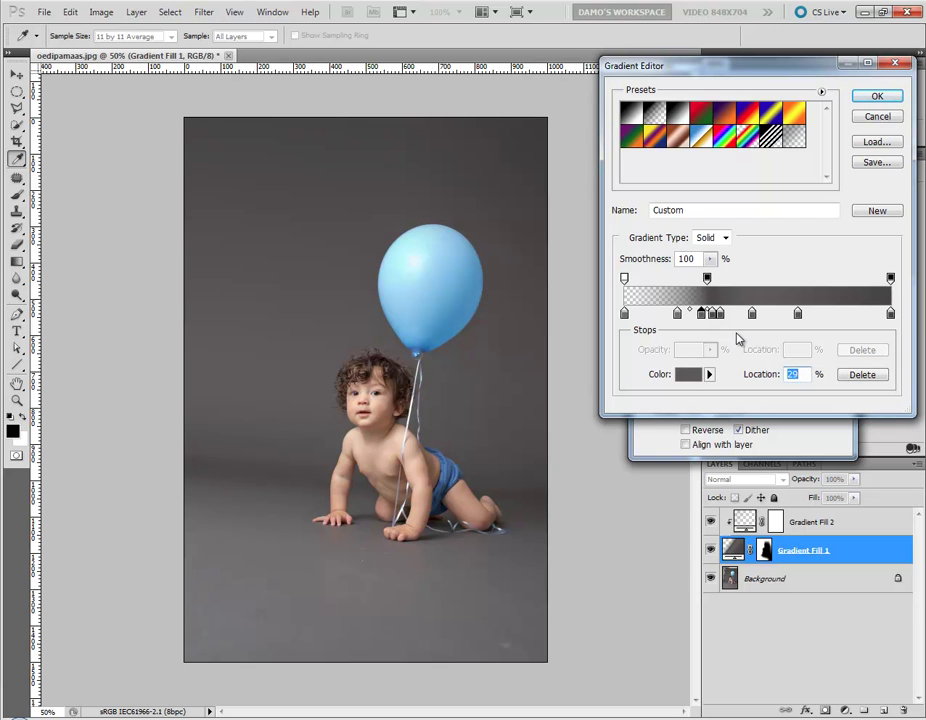
click(877, 96)
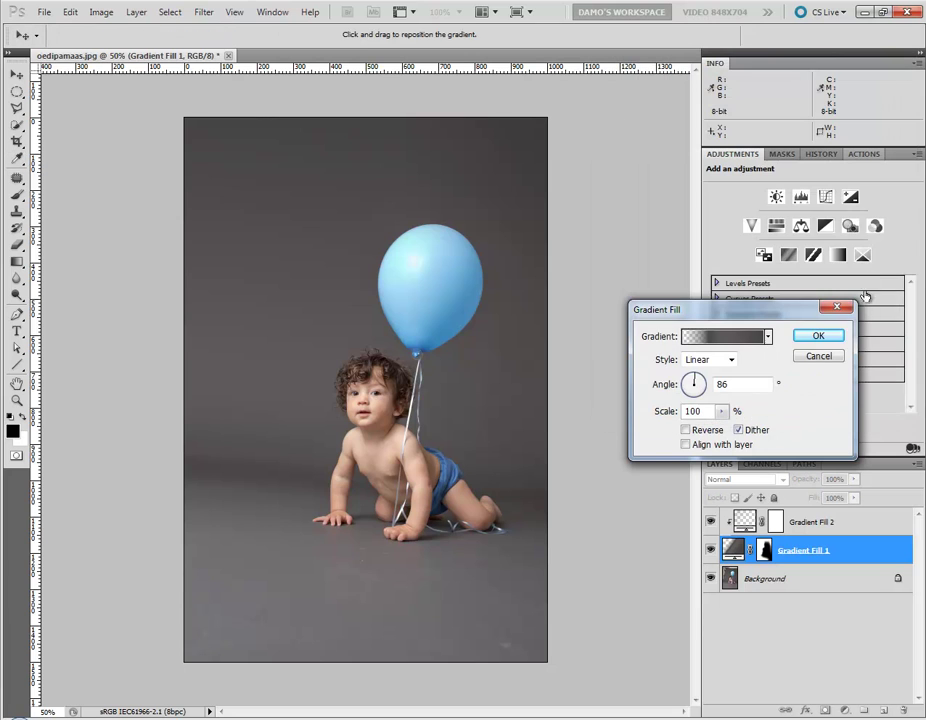
click(816, 336)
Step: Compare the backdrop with Gradient Fill 1 hidden and shown to examine the adjusted shadow tones
click(710, 550)
click(710, 550)
click(710, 551)
click(710, 551)
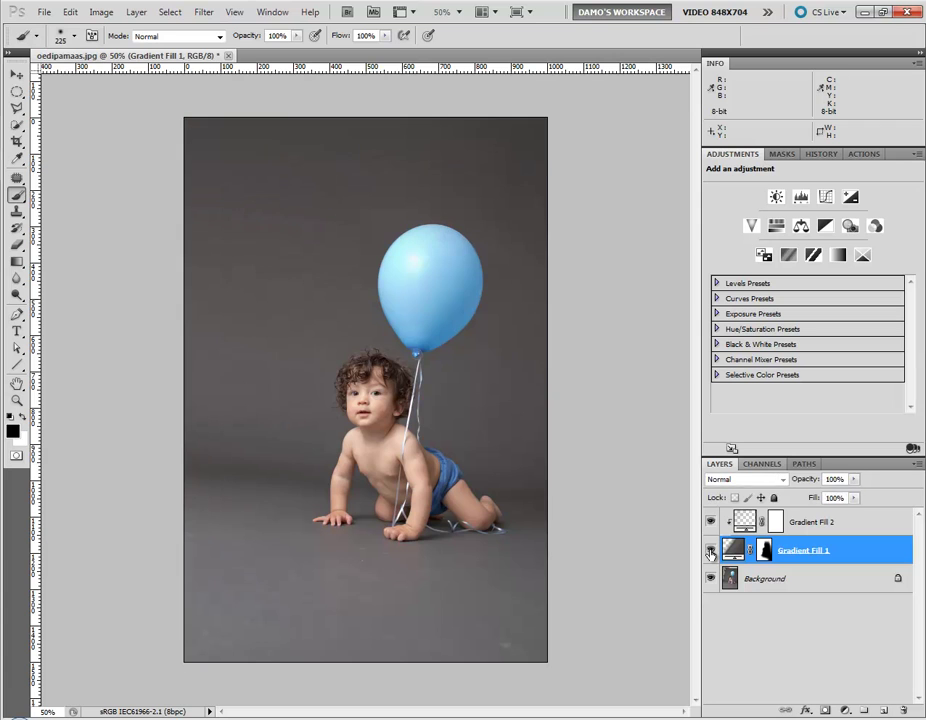
click(710, 551)
click(710, 551)
click(710, 551)
click(710, 551)
click(710, 551)
click(710, 551)
click(710, 551)
click(710, 551)
click(710, 551)
click(710, 551)
click(710, 551)
click(710, 551)
click(710, 551)
click(710, 551)
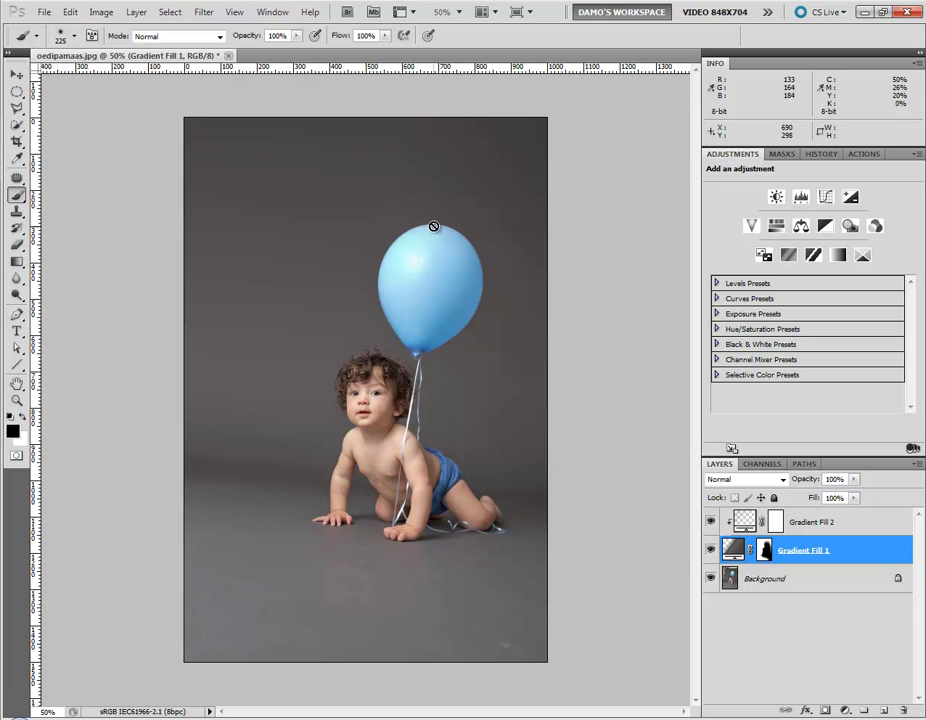
key(ctrl+backslash)
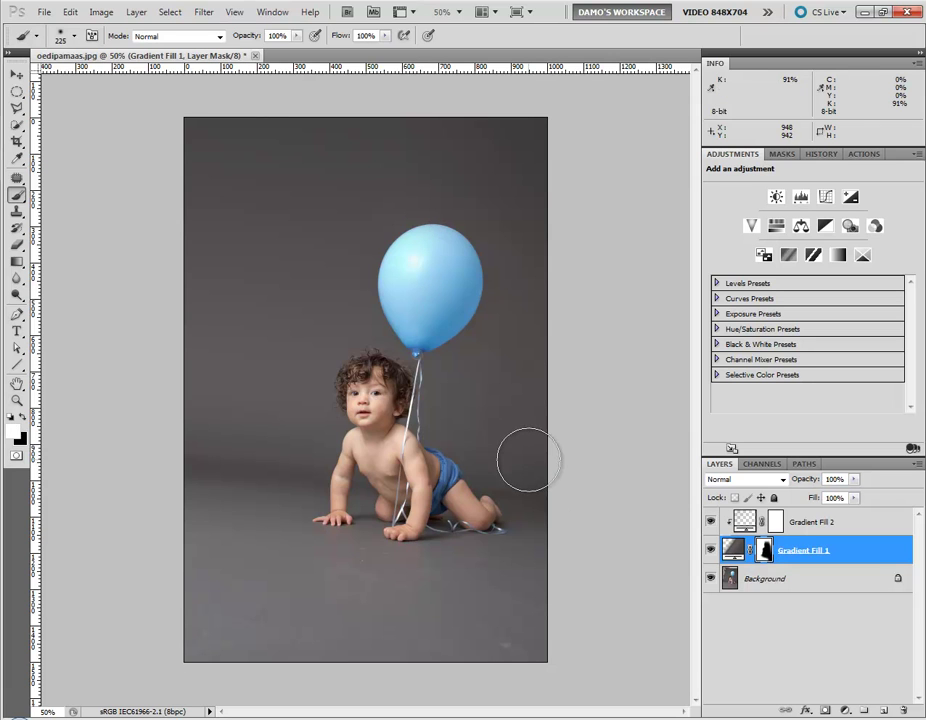
key(bracketright)
key(bracketright)
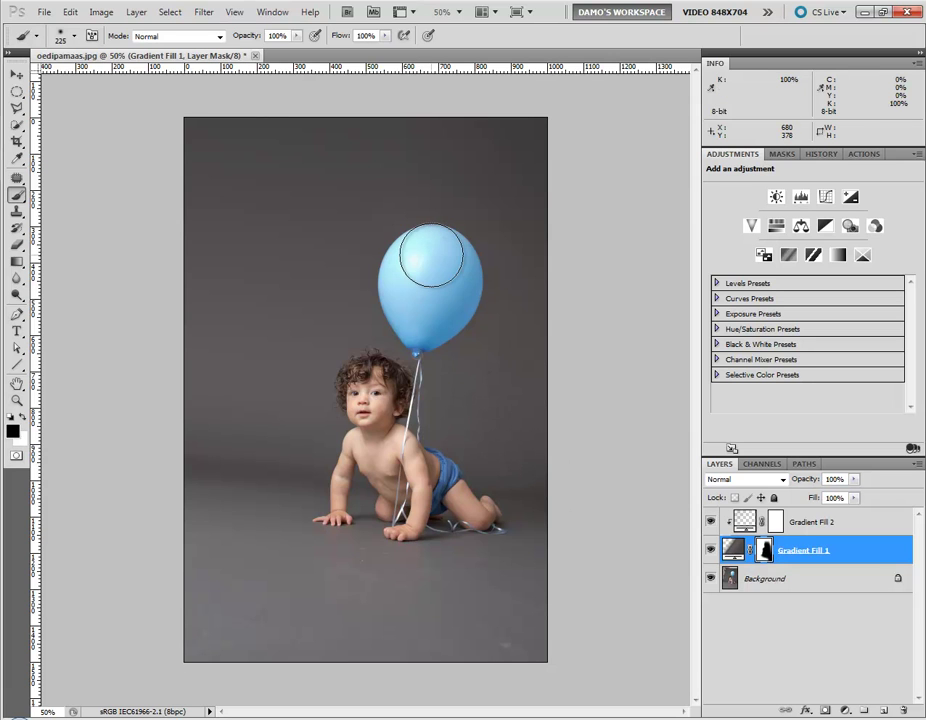
key(bracketleft)
key(bracketleft)
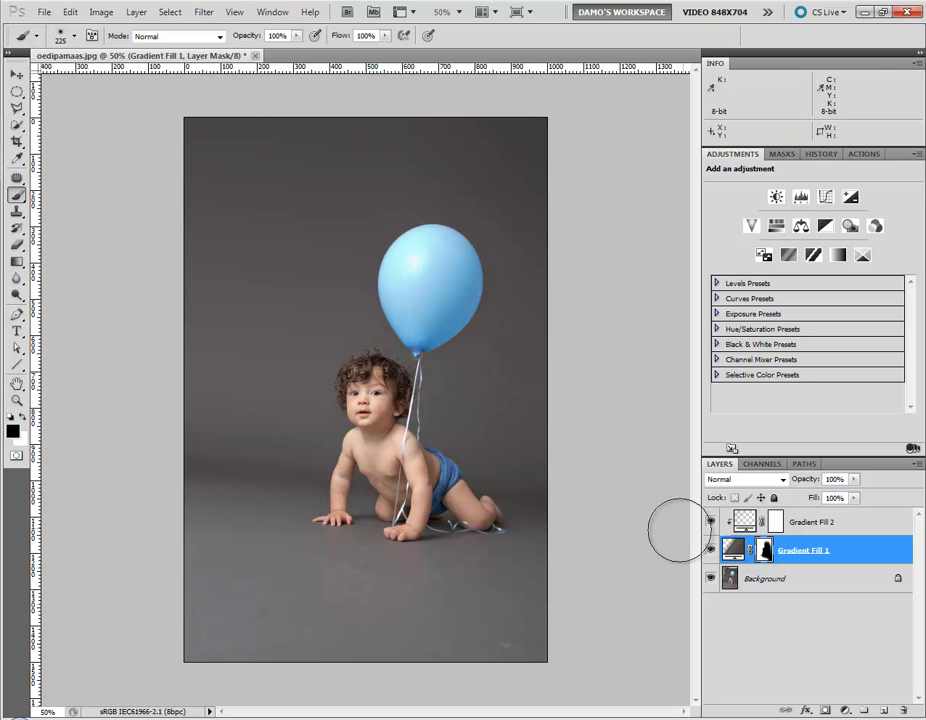
Step: Toggle Gradient Fill 1 off and on to examine the blend around the child and balloon
click(710, 549)
click(710, 549)
click(710, 549)
click(710, 549)
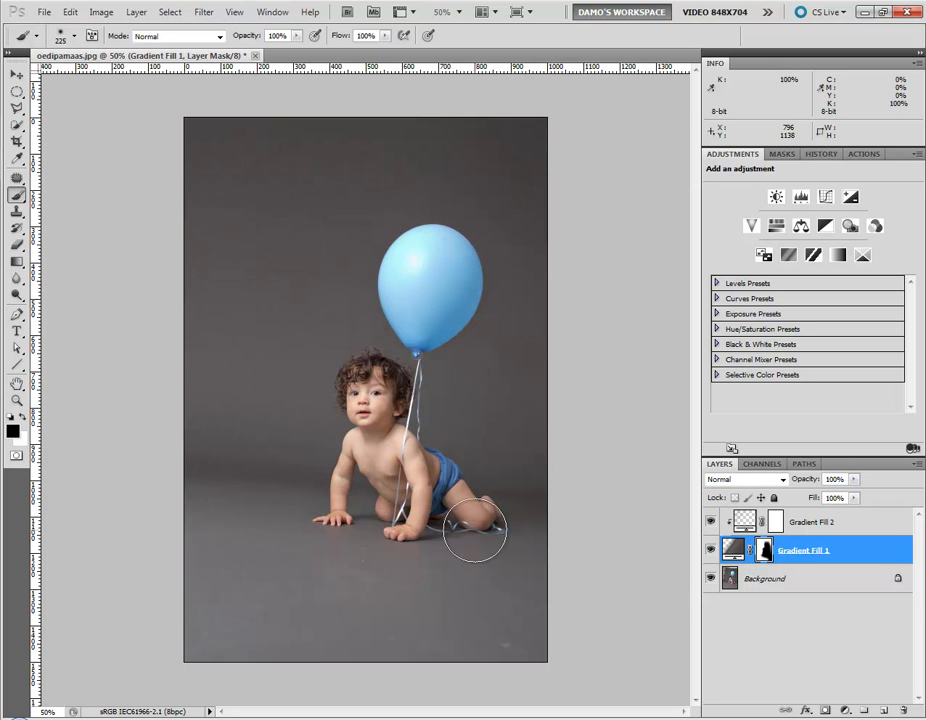
click(710, 551)
click(710, 551)
click(710, 551)
click(710, 551)
Step: Add a pattern fill layer above Gradient Fill 2 using the grey noise pattern at 100% scale
click(748, 524)
click(846, 708)
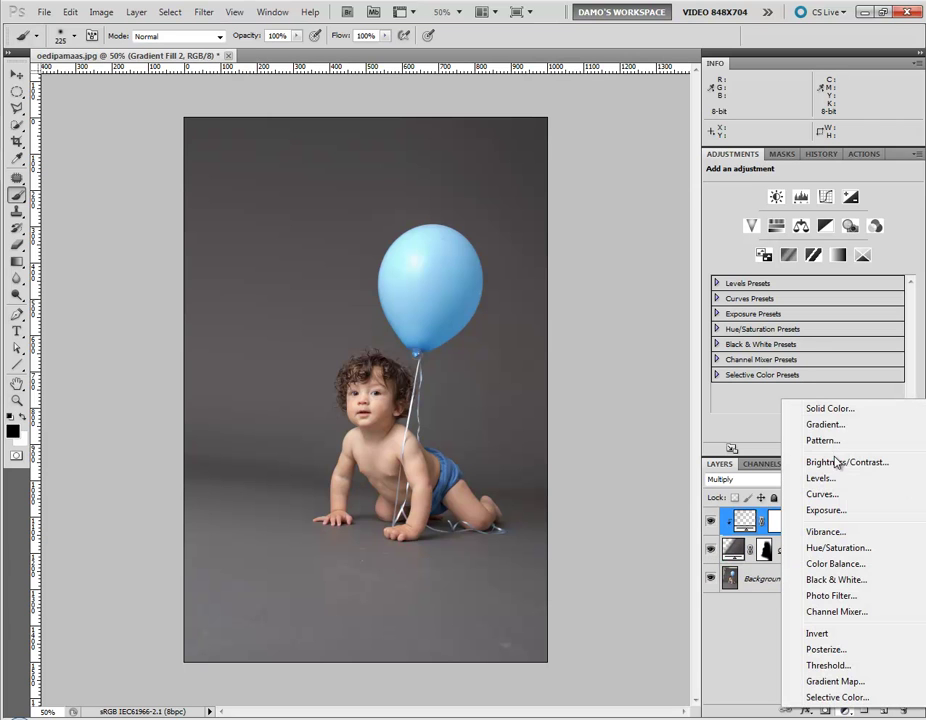
click(836, 442)
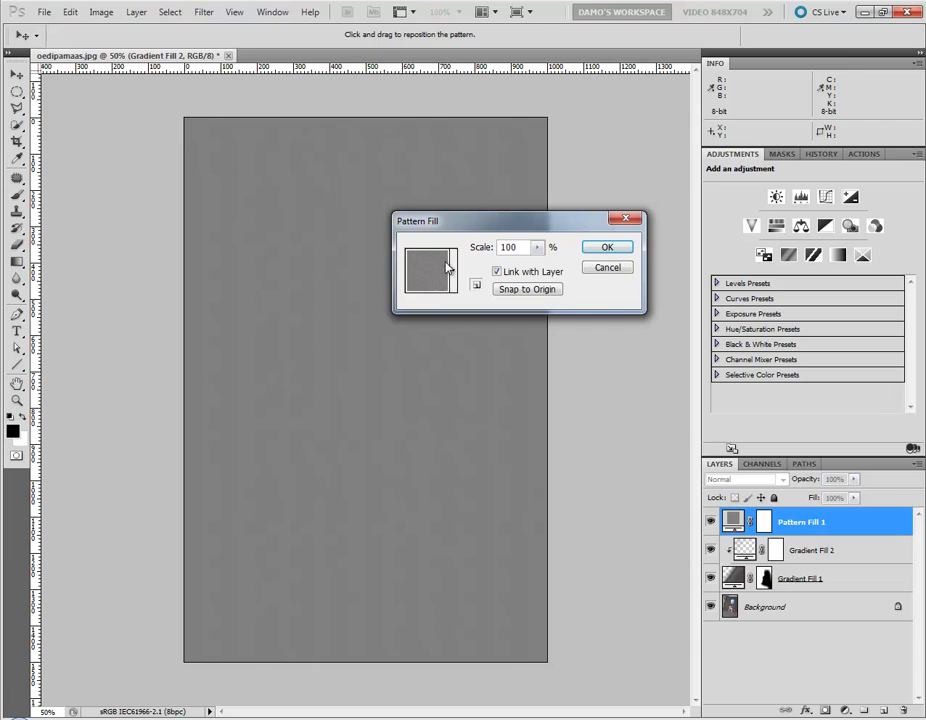
click(604, 249)
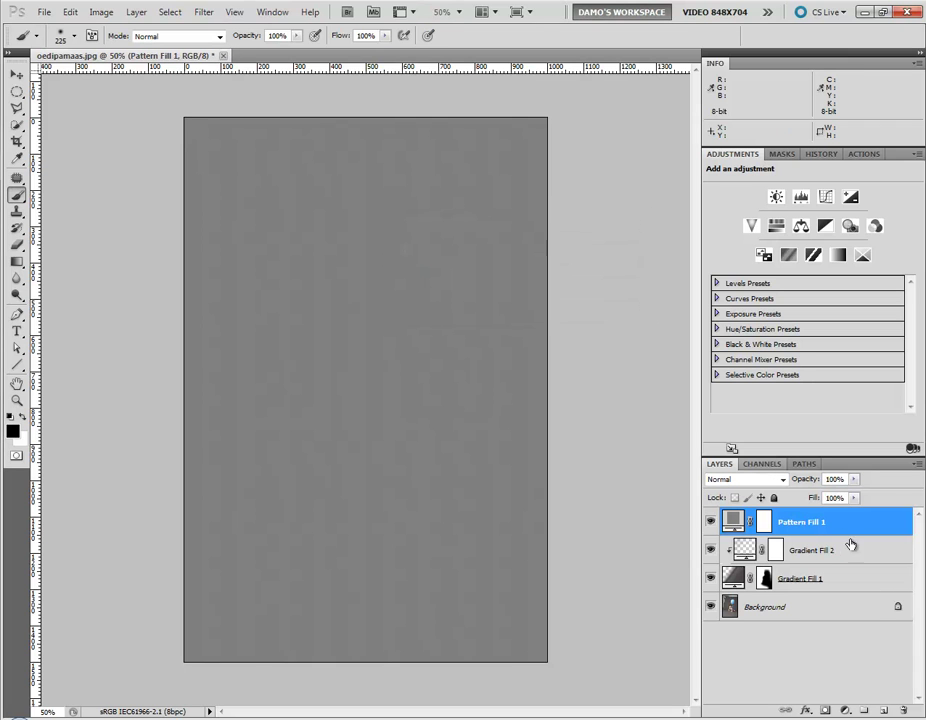
Step: Clip the pattern fill to the layers below, set its blend mode to Linear Light and its opacity to 5%
alt+click(762, 545)
click(781, 484)
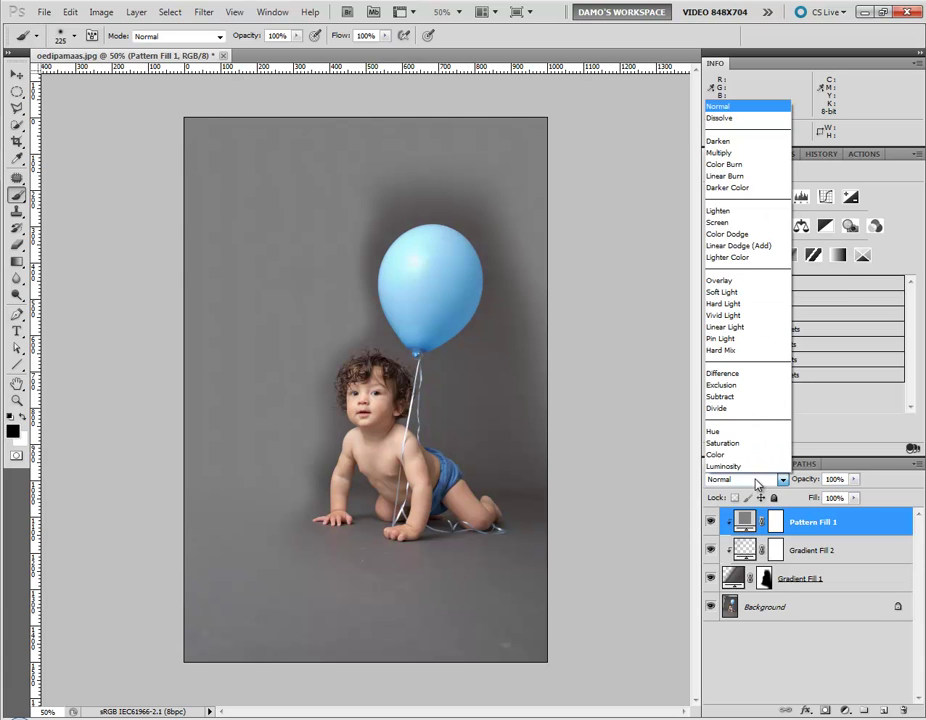
click(565, 337)
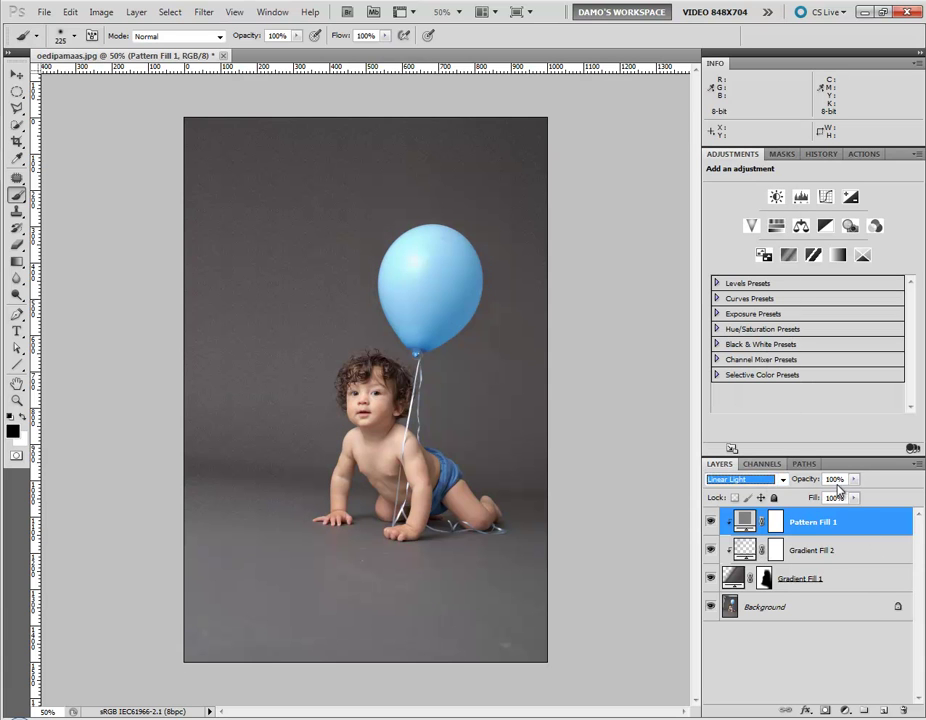
click(806, 481)
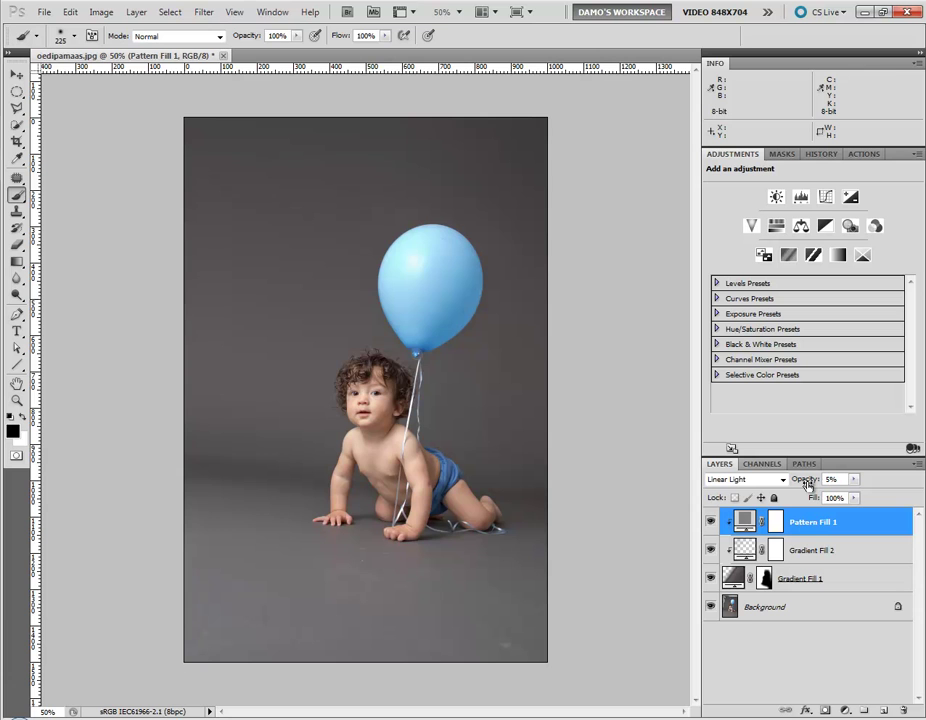
Step: Check the grain near the child's hair and set the pattern fill layer's opacity to 3%
scroll(287, 362, up, 3)
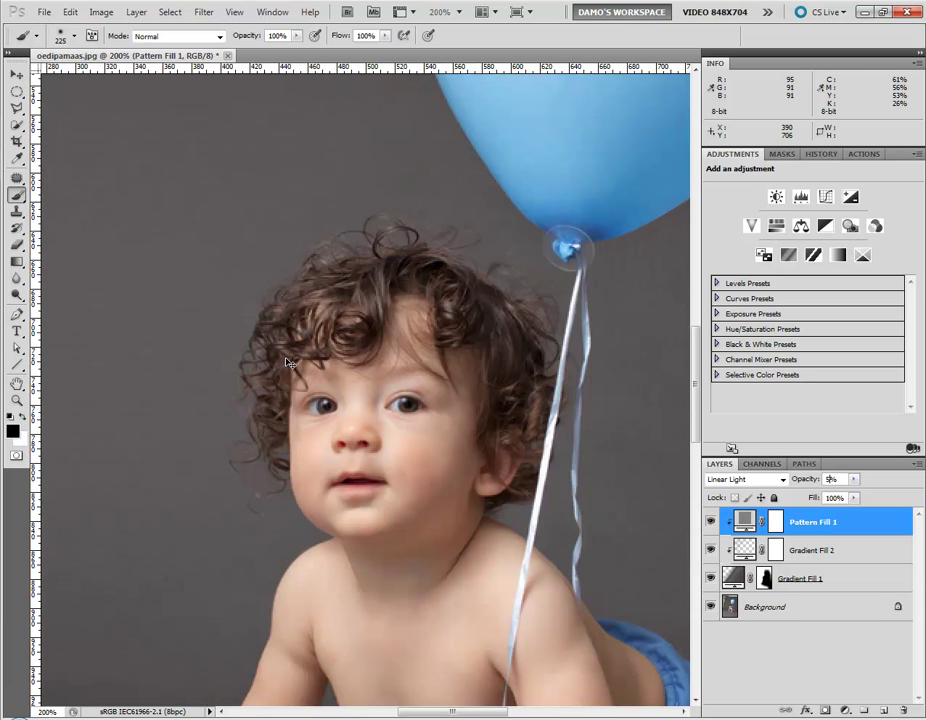
scroll(287, 362, up, 1)
drag(434, 711, 406, 713)
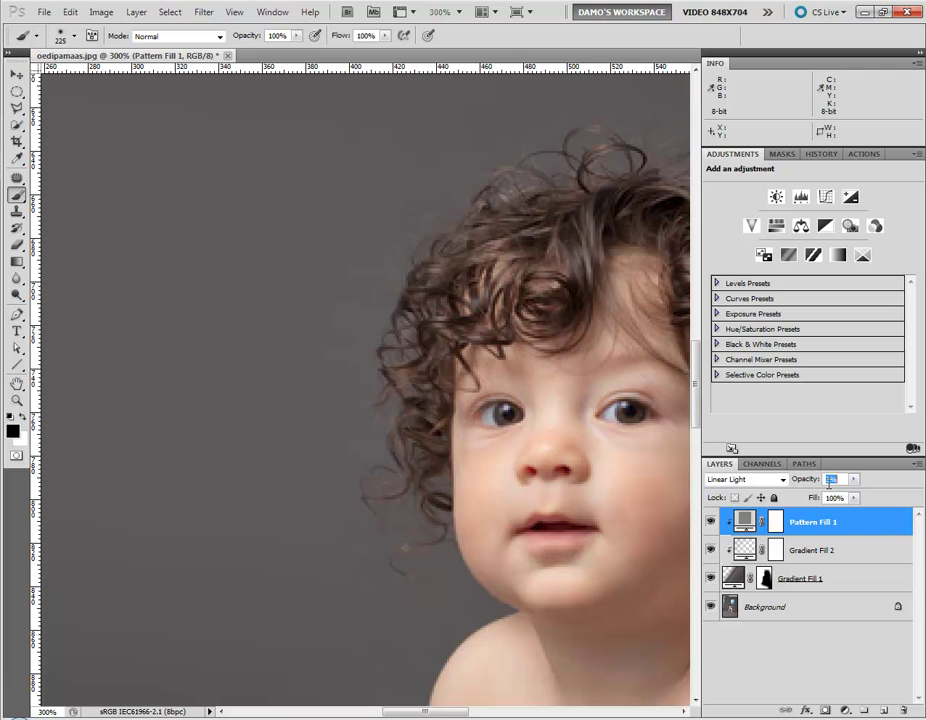
text(8)
key(Return)
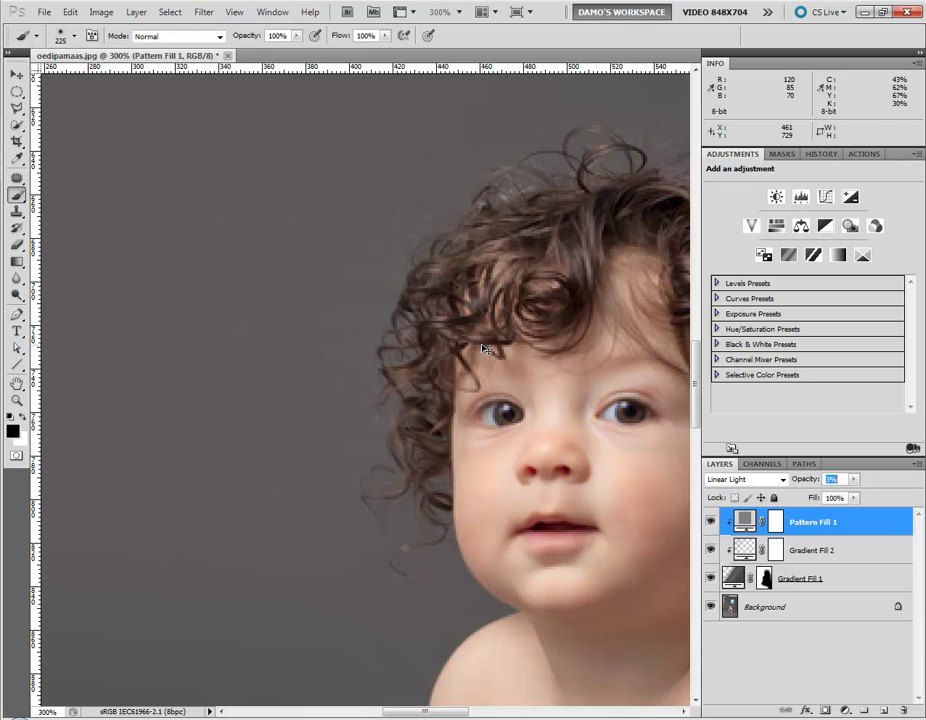
Step: View the whole image and compare the finished backdrop with the original by toggling Gradient Fill 1
key(ctrl+0)
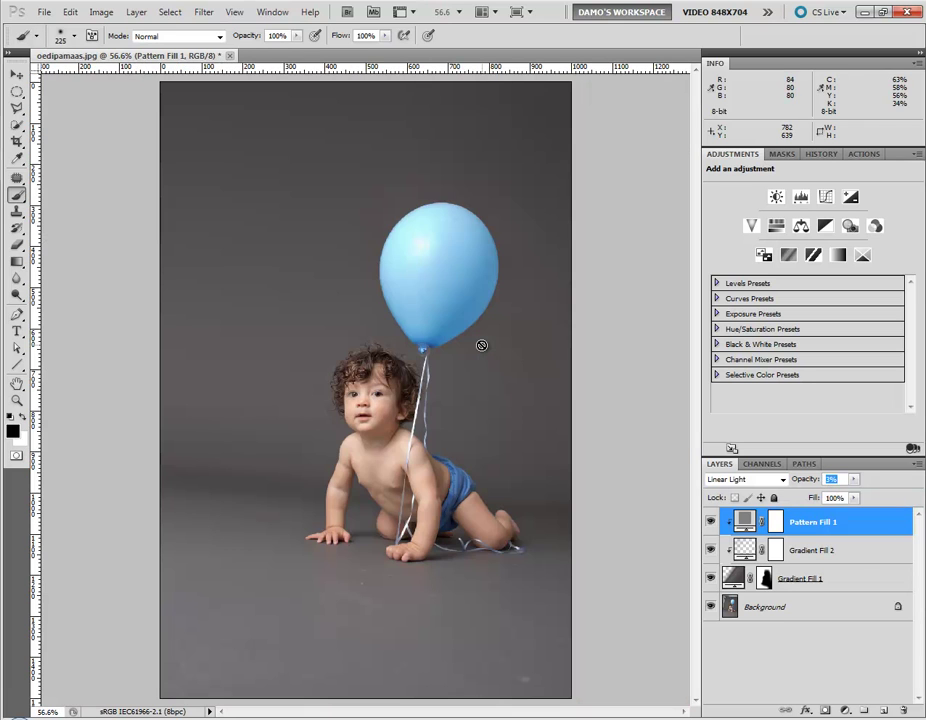
click(711, 579)
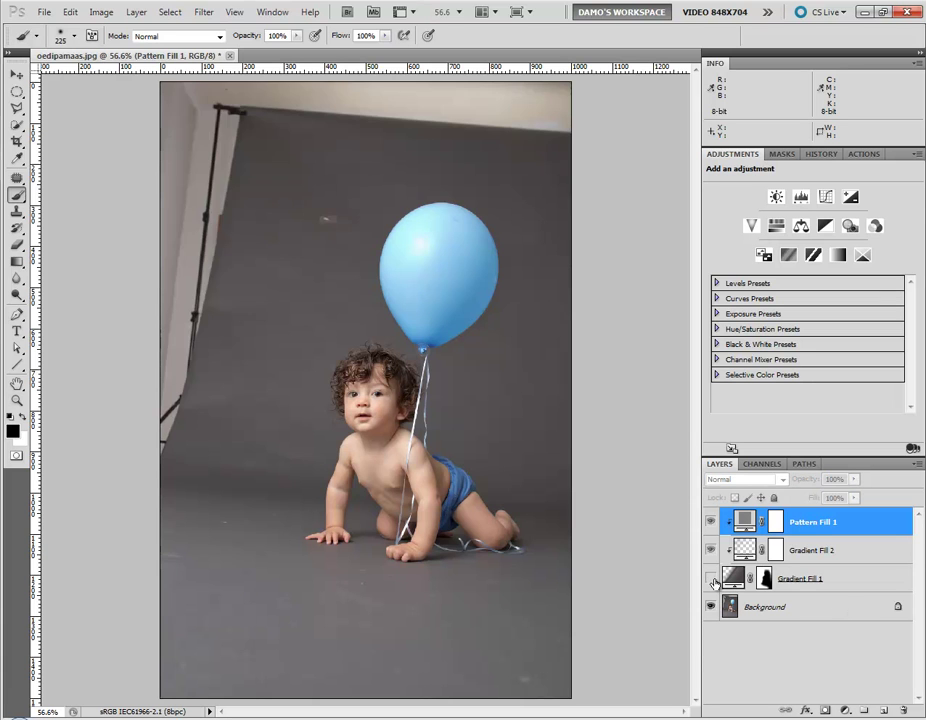
click(711, 579)
click(712, 580)
click(712, 580)
click(712, 580)
click(712, 580)
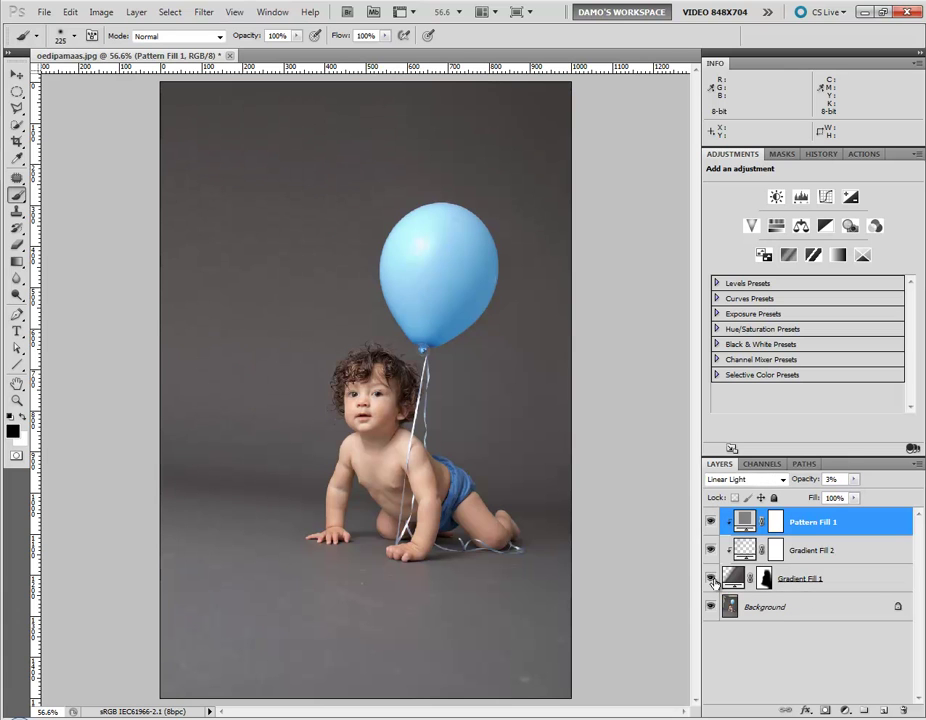